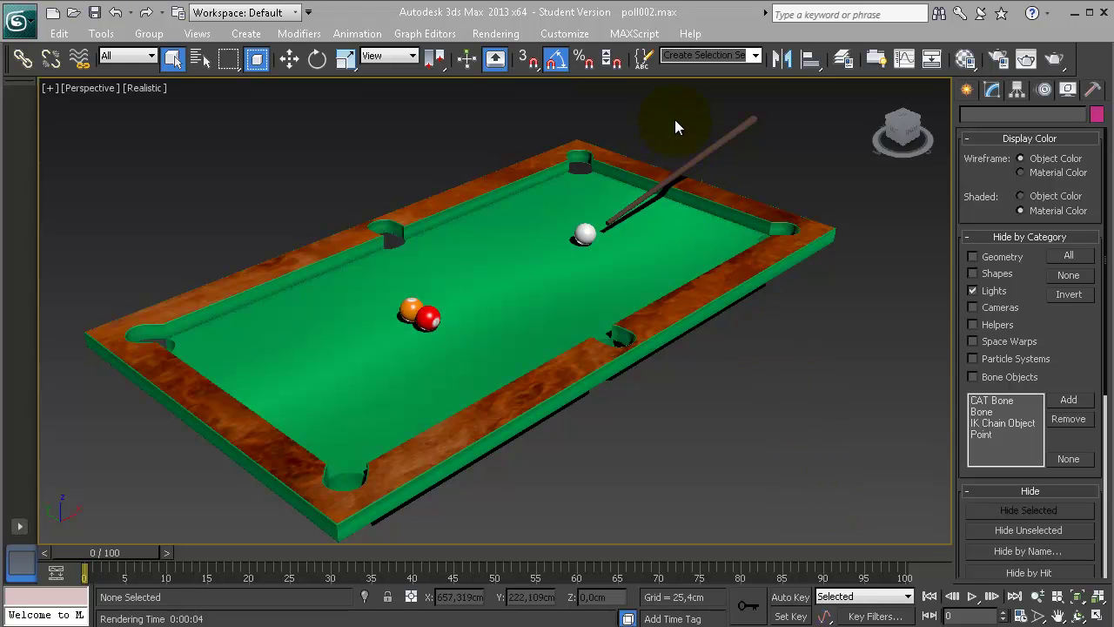
- Show the pool table in Top view, zoomed to fit the whole table
left_click(722, 139)
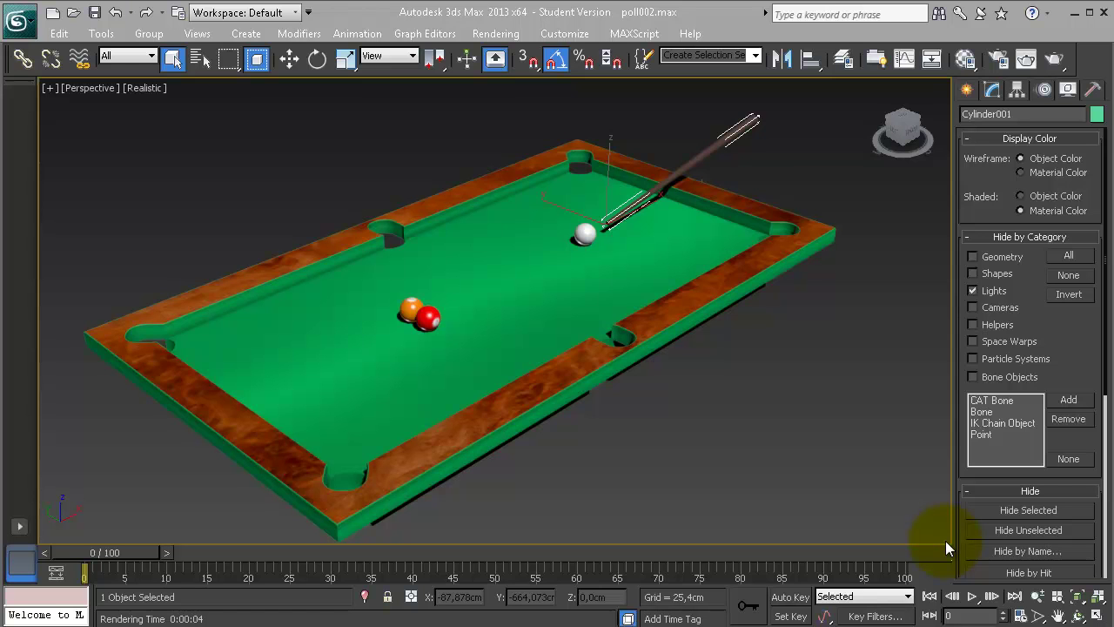
left_click(741, 455)
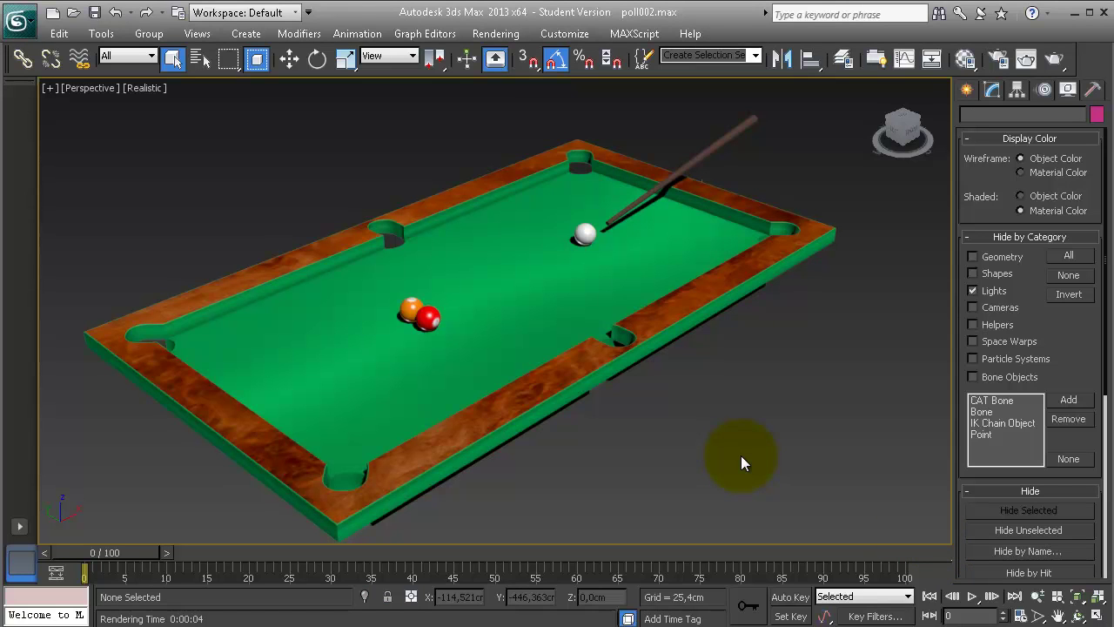
key("t")
key("z")
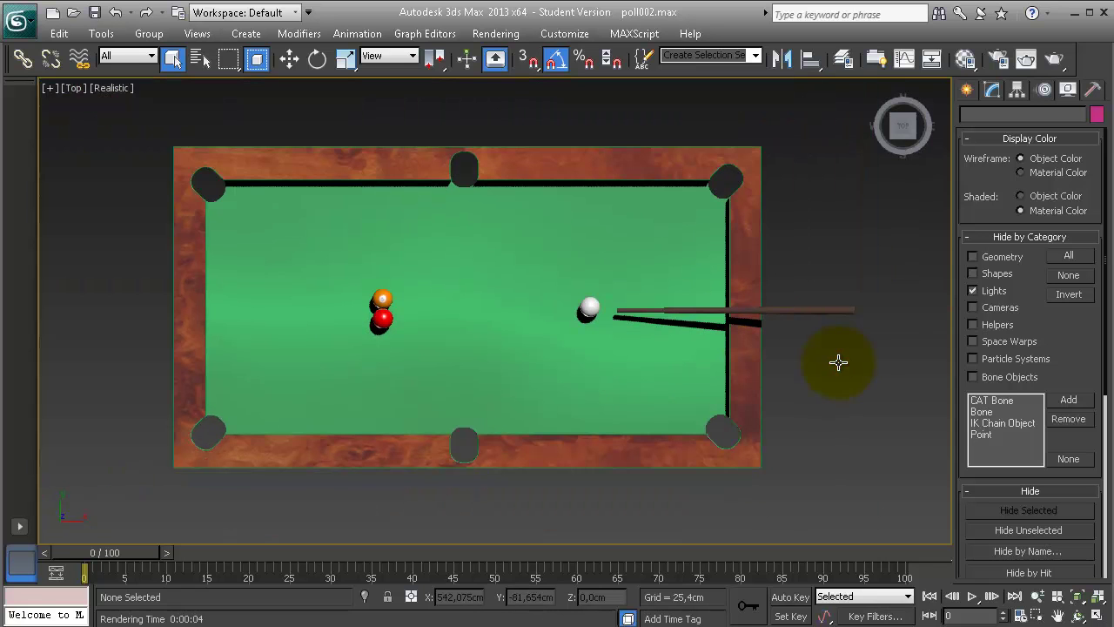
- Slide the cue so its tip meets the white ball, then advance the time slider toward frame 20
left_click(795, 309)
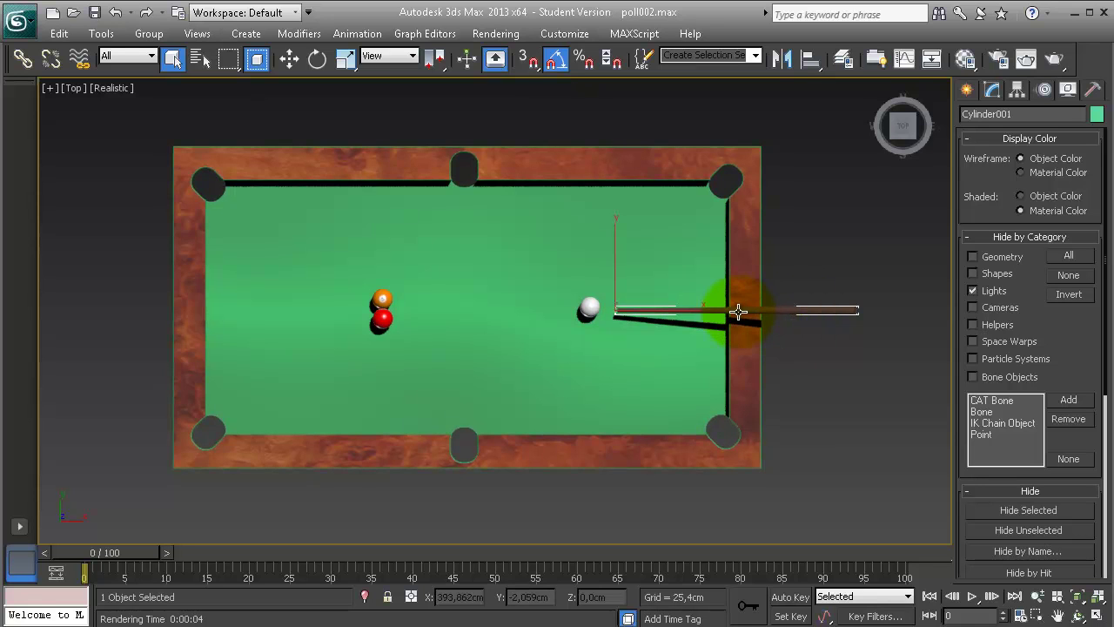
left_click(289, 58)
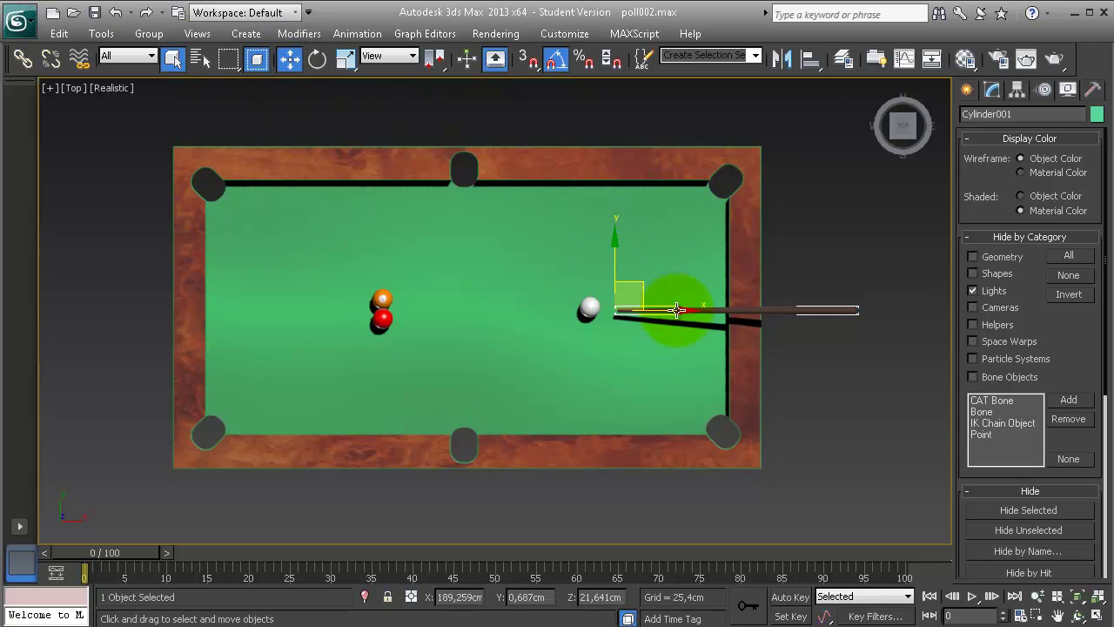
left_click_drag(673, 312, 657, 311)
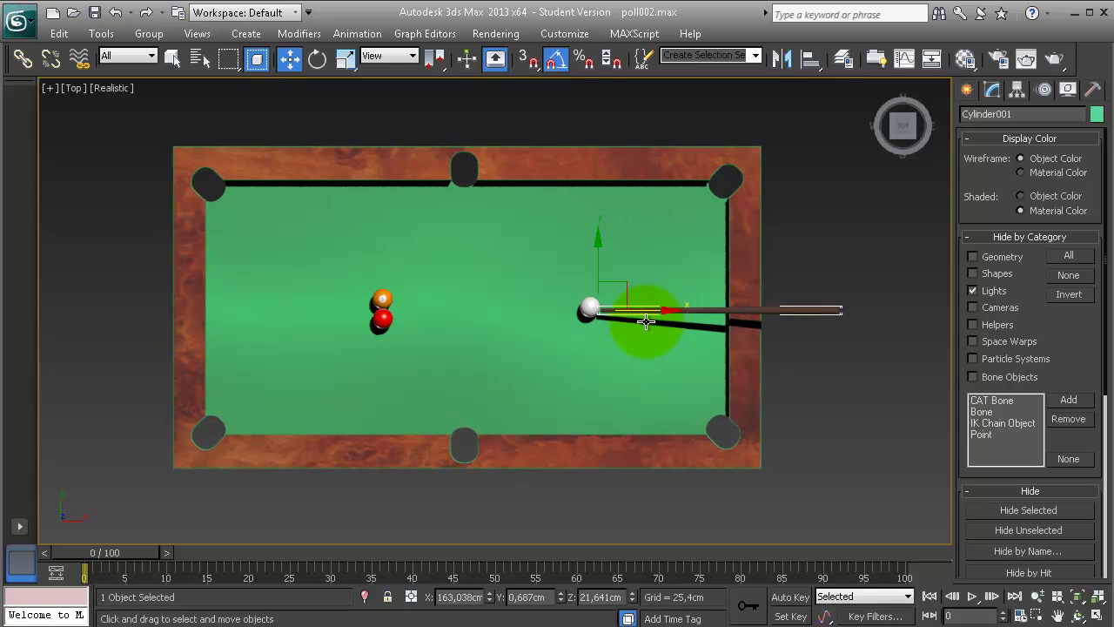
key("bracketleft")
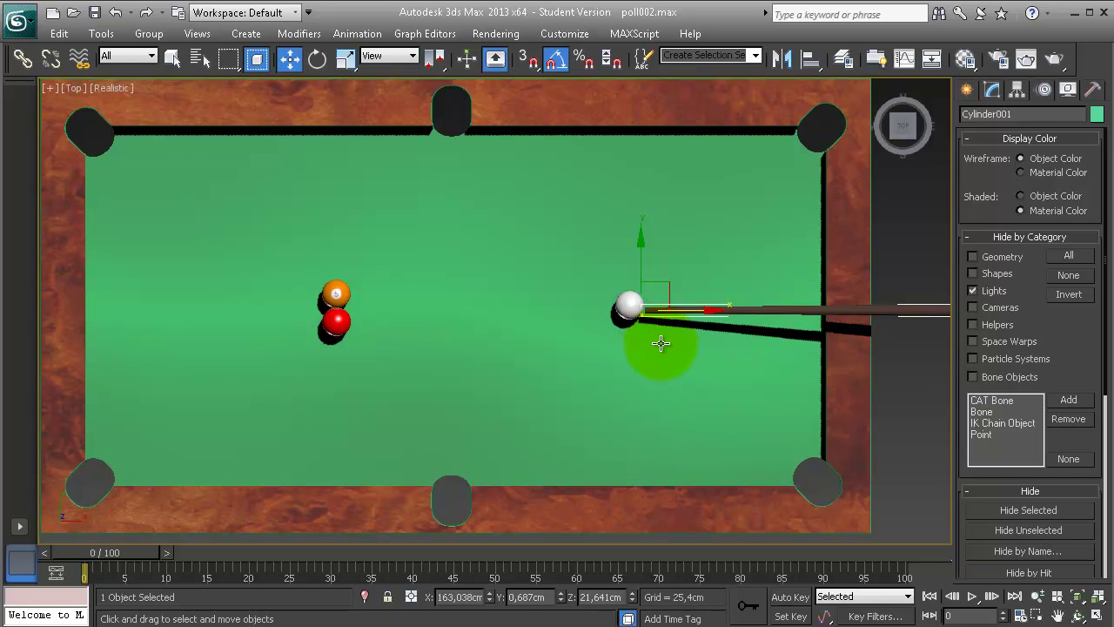
middle_click_drag(637, 326, 587, 299)
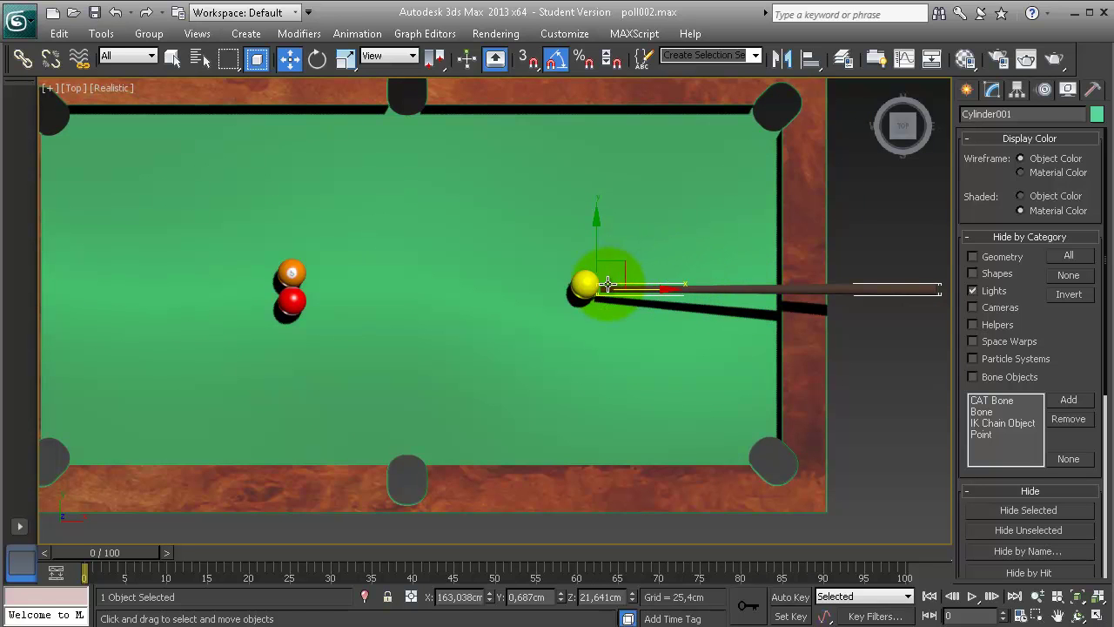
left_click_drag(123, 554, 280, 554)
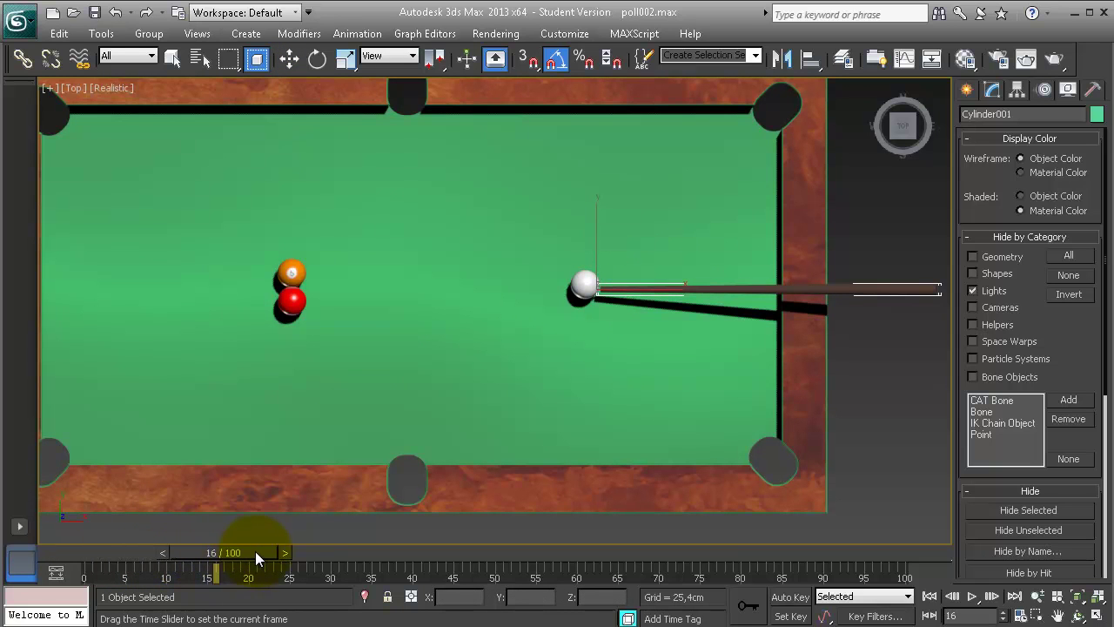
- With Auto Key on, pull the cue back away from the white ball at frame 20
key("w")
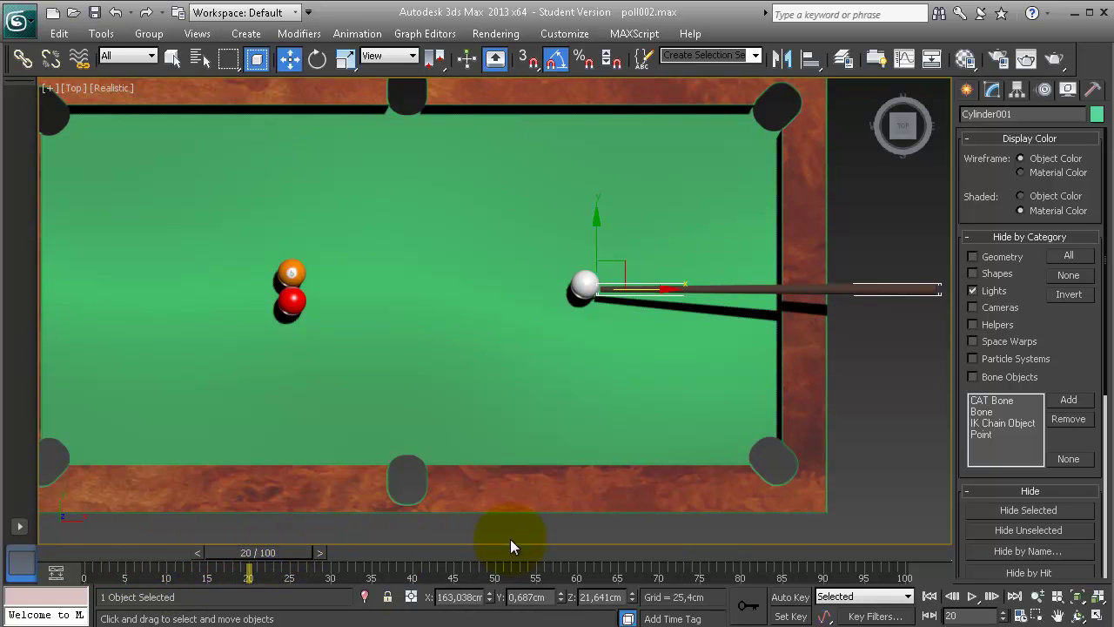
left_click(791, 596)
left_click(659, 294)
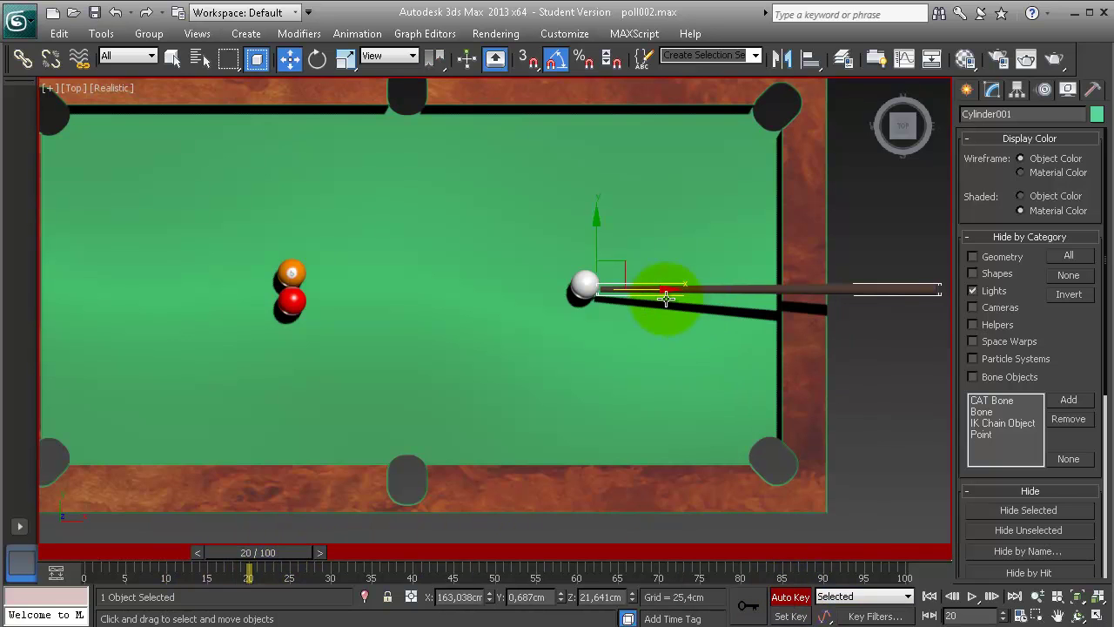
left_click_drag(643, 290, 732, 292)
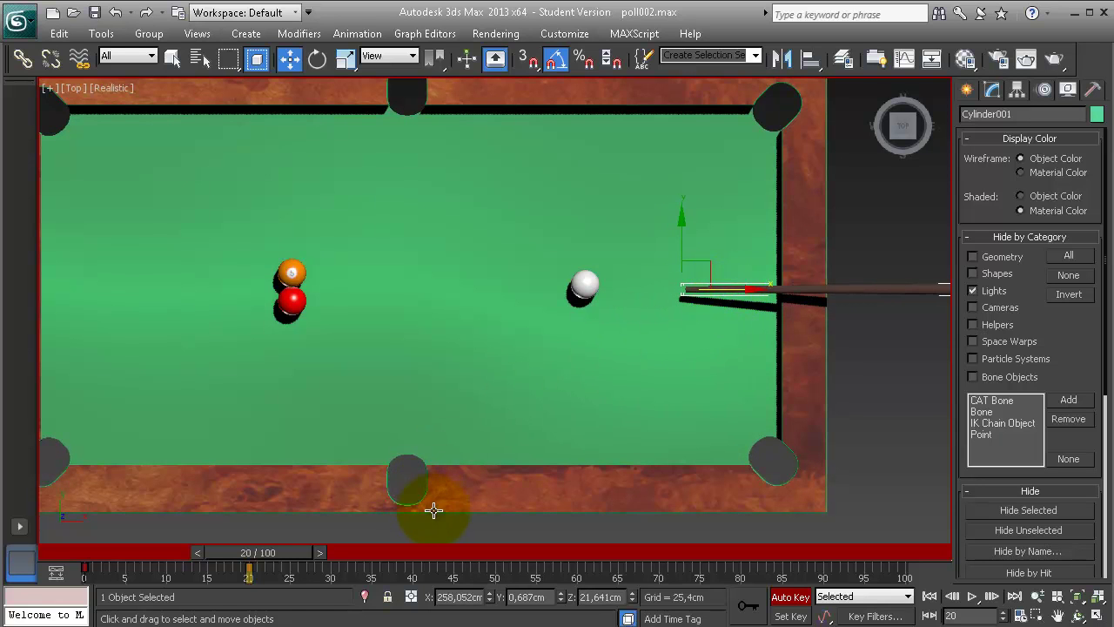
- At frame 30, drive the cue forward to strike the white ball, then return to frame 0
left_click_drag(295, 549, 375, 539)
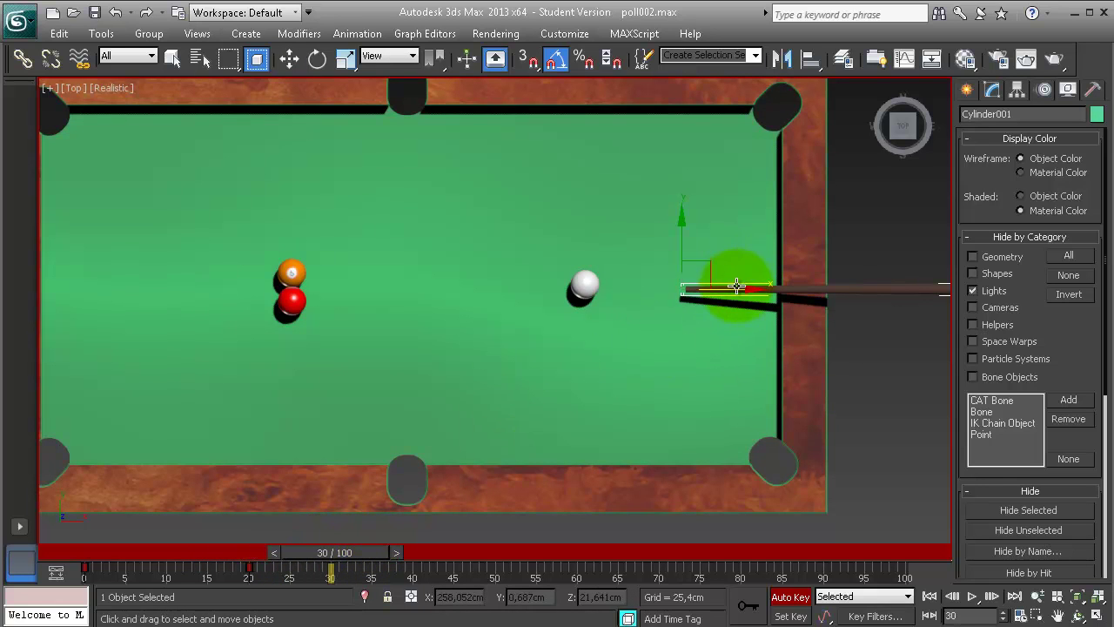
key("w")
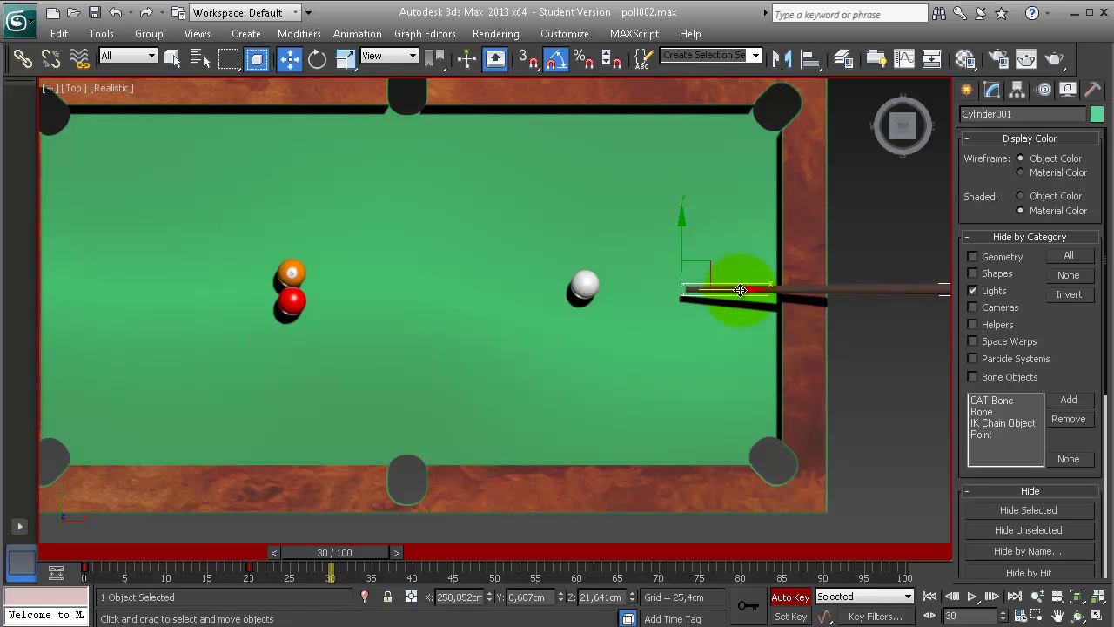
left_click_drag(740, 290, 653, 284)
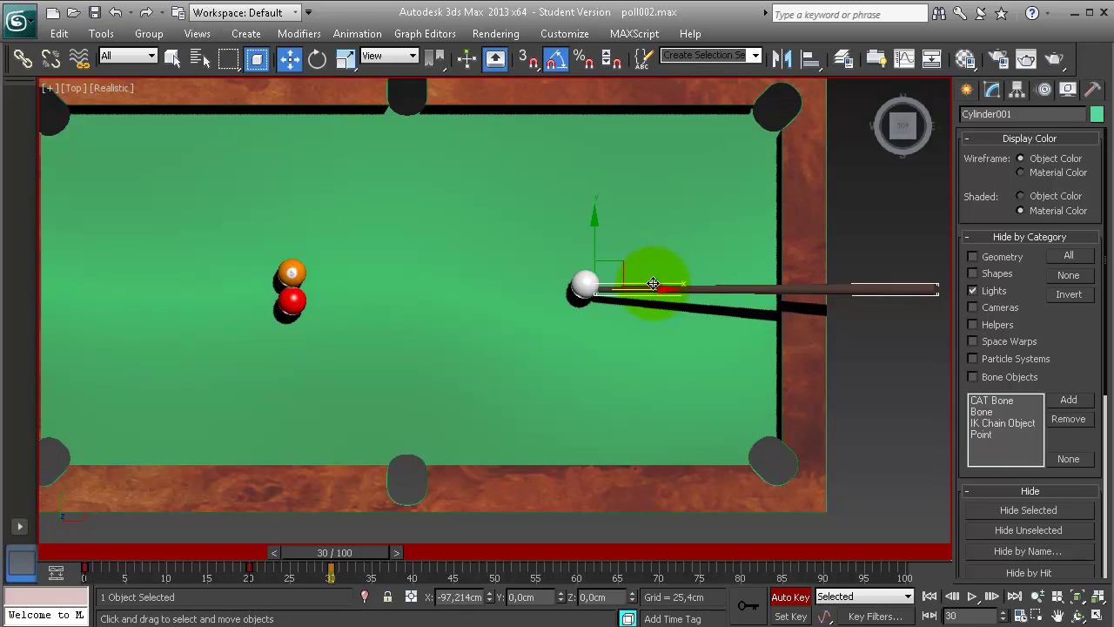
key("Home")
key("ctrl+d")
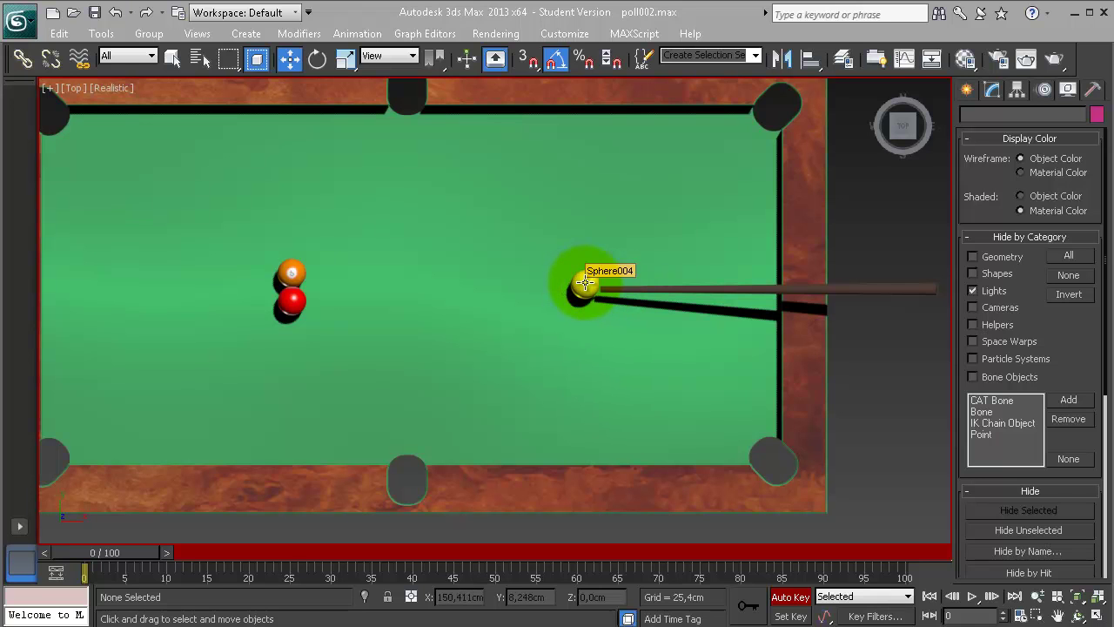
- Key the white ball rolling along X to rest against the orange and red balls at frame 40
left_click(583, 283)
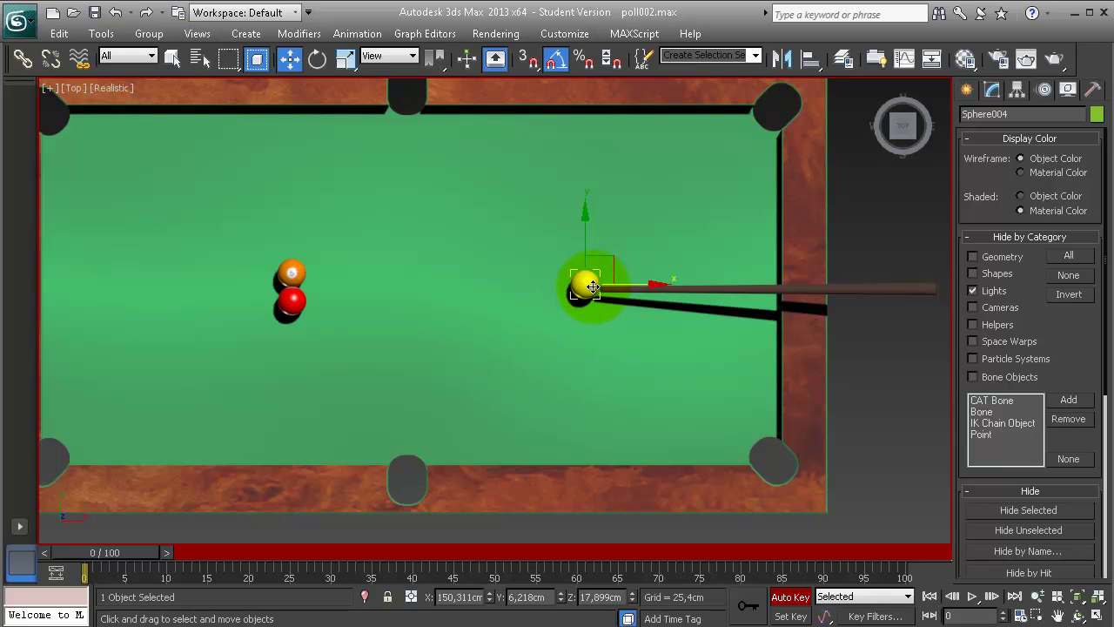
left_click_drag(141, 550, 372, 555)
key("w")
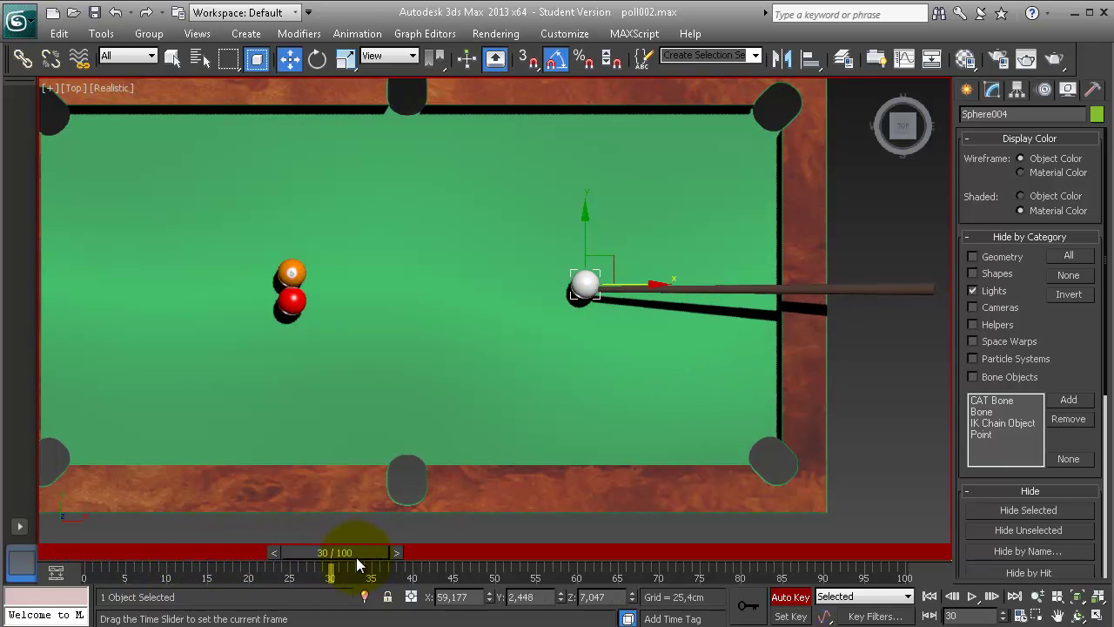
left_click_drag(361, 555, 439, 557)
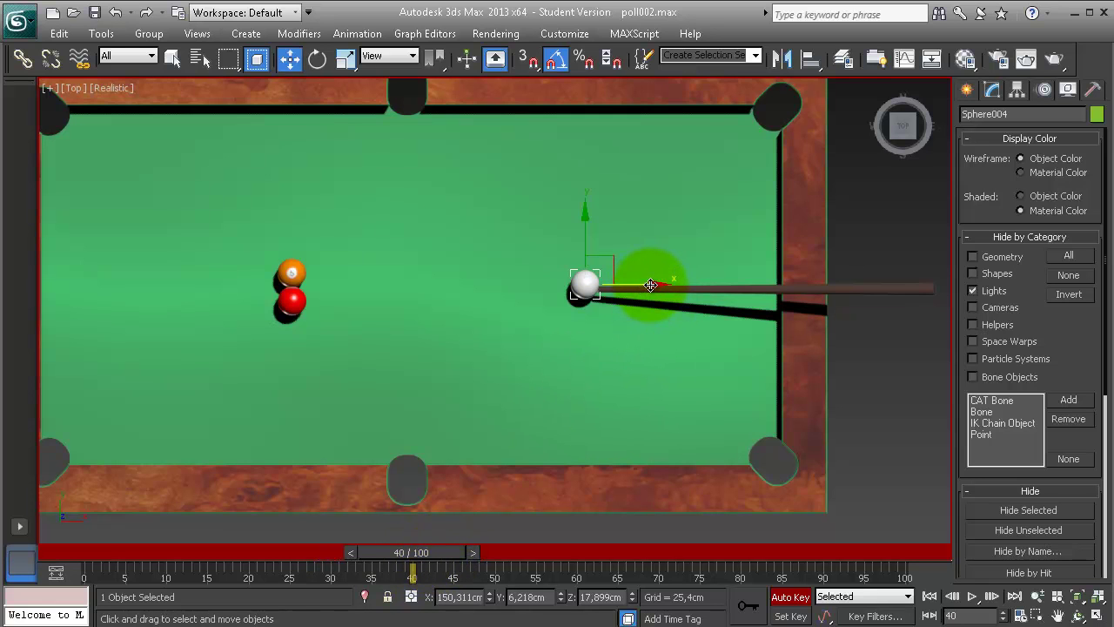
left_click_drag(649, 285, 385, 285)
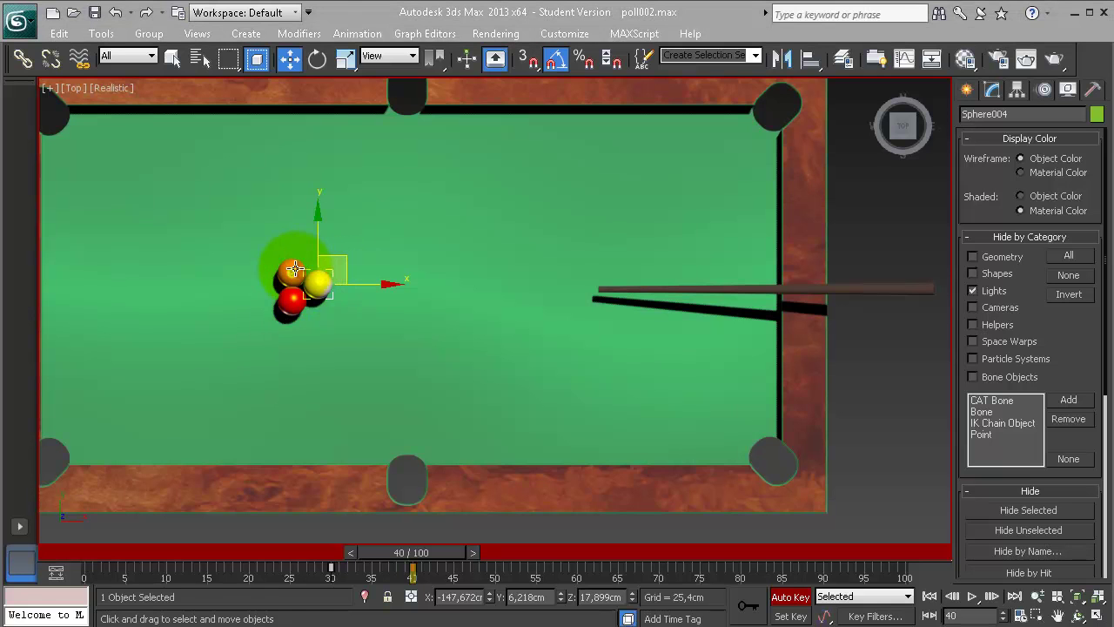
left_click(309, 270)
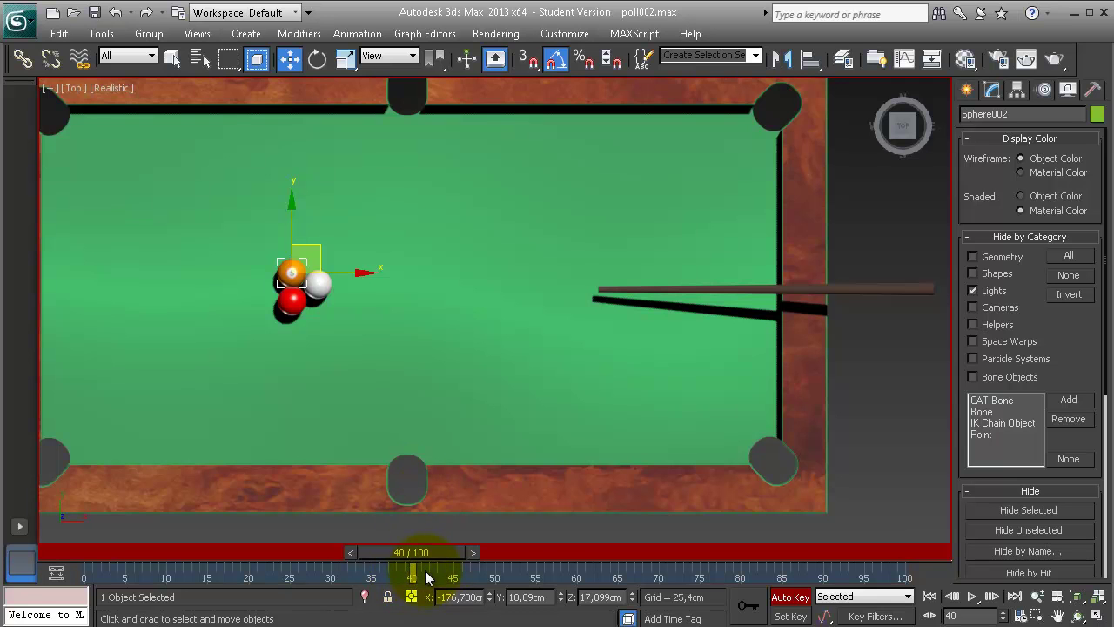
- At frame 50, send the orange ball to the top-left pocket and the red ball to the bottom-left pocket
left_click_drag(416, 583, 495, 581)
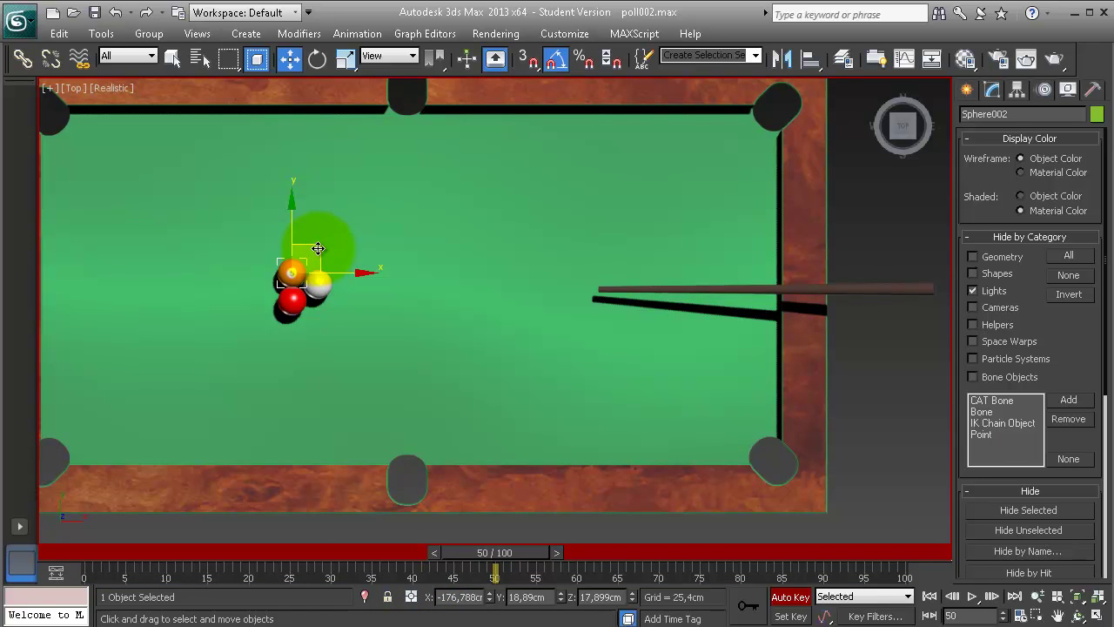
left_click_drag(317, 247, 87, 94)
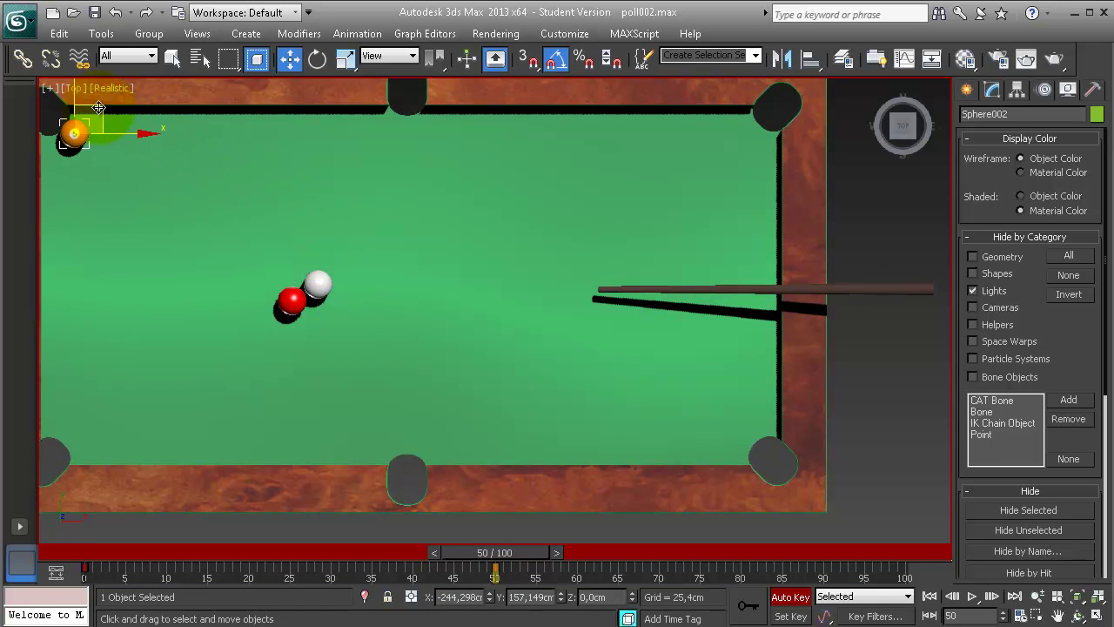
mouse_move(87, 94)
left_mouse_down()
mouse_move(74, 96)
mouse_move(98, 118)
left_mouse_up()
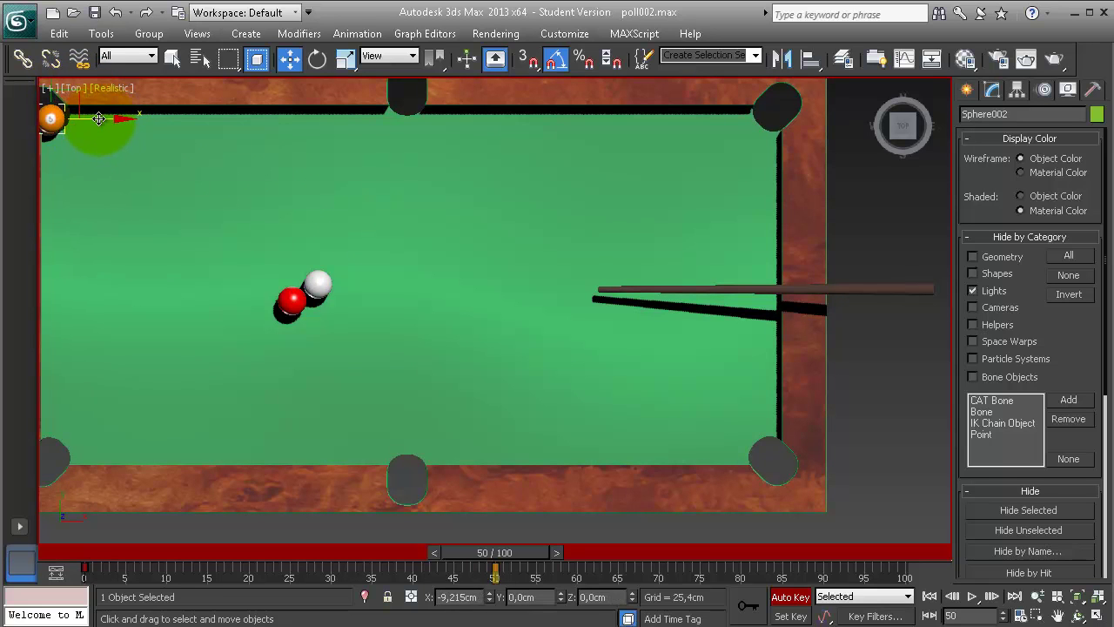
left_click(290, 302)
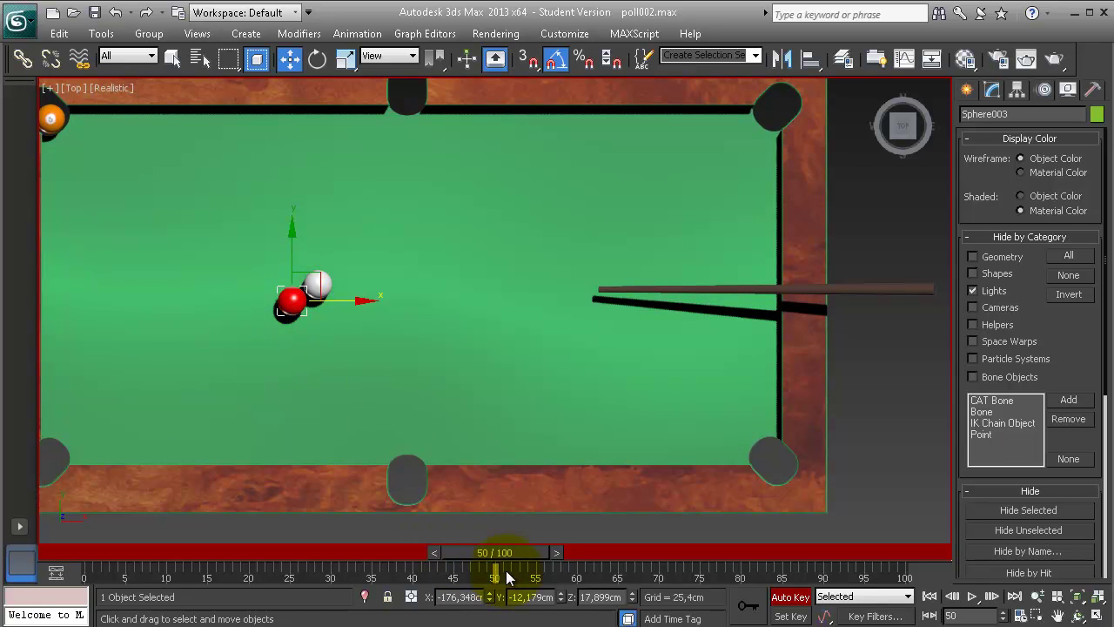
left_click(314, 276)
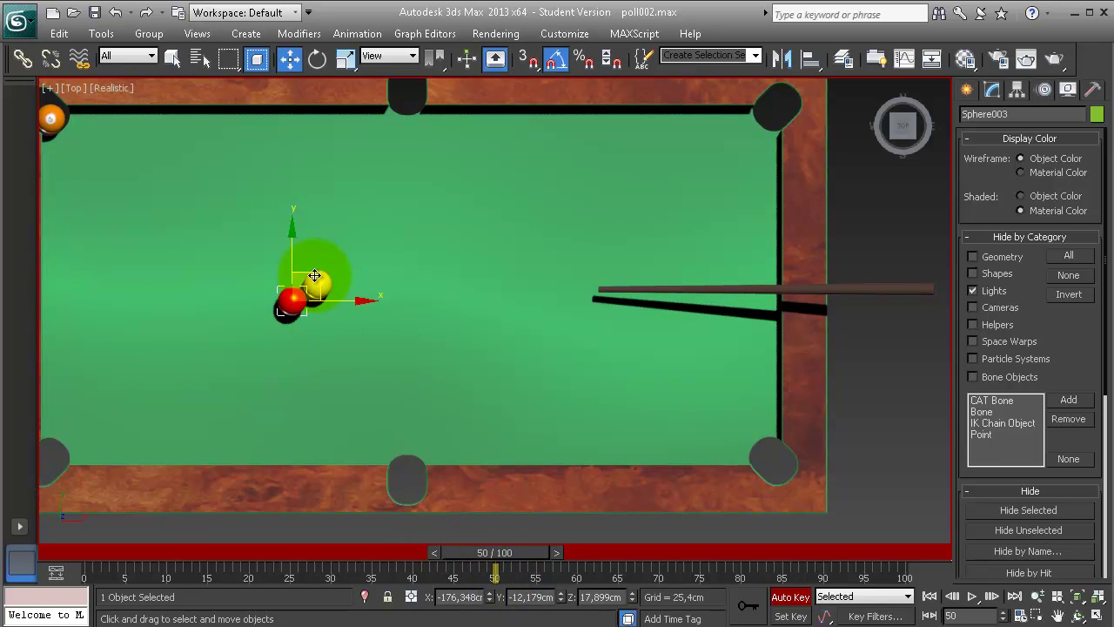
left_click_drag(314, 276, 71, 438)
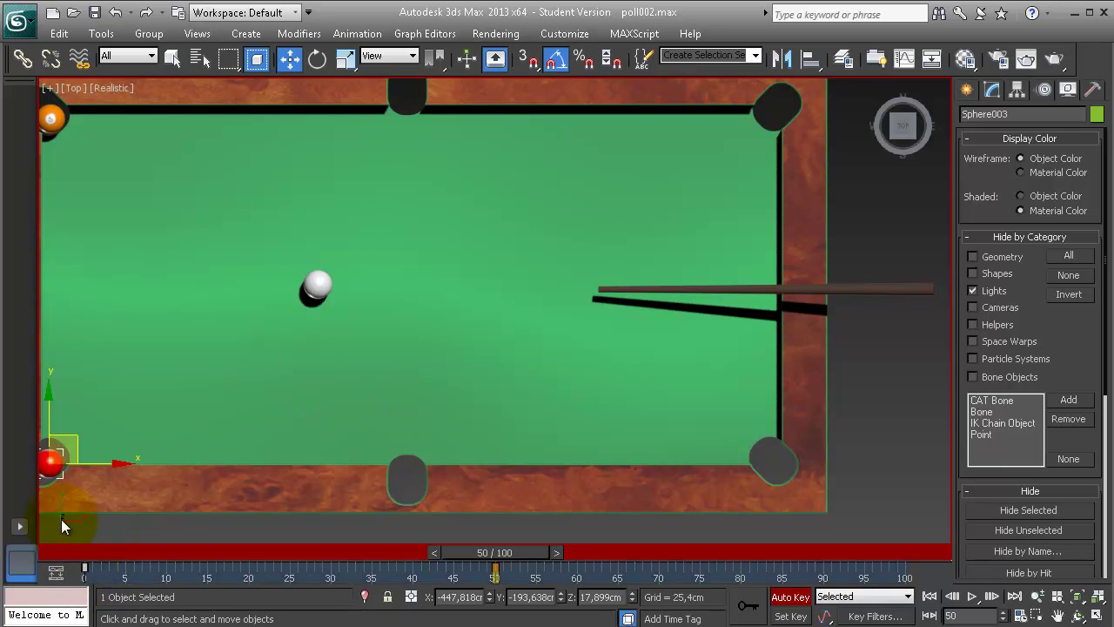
- Delay the red and orange balls' starting keys to frames 36 and 39, then scrub back
left_click_drag(85, 570, 413, 577)
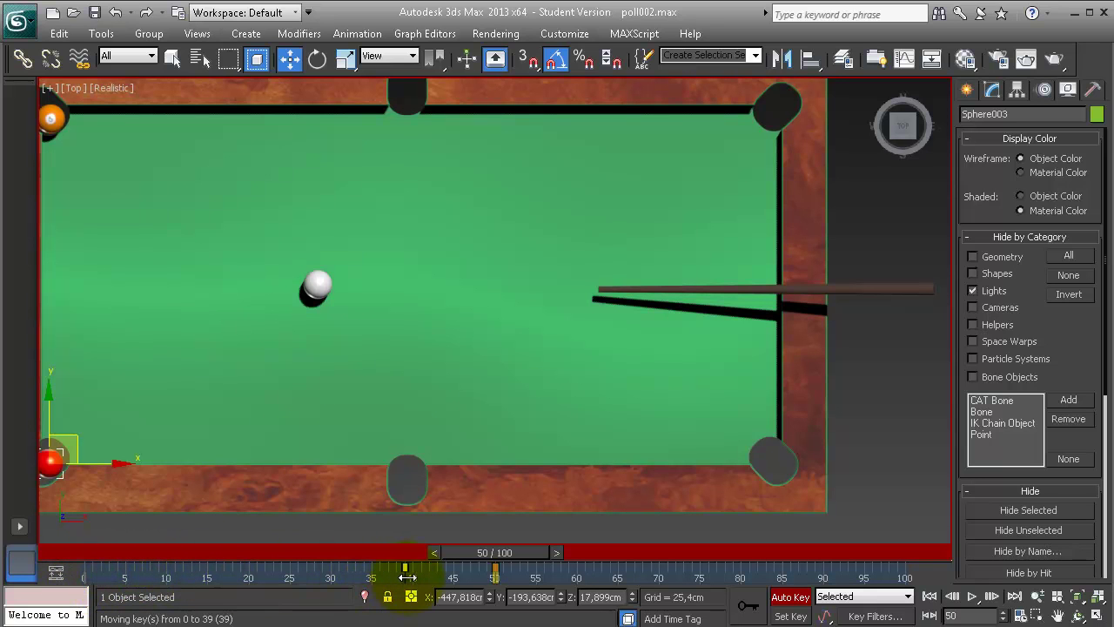
left_click(44, 121)
left_click_drag(87, 570, 409, 591)
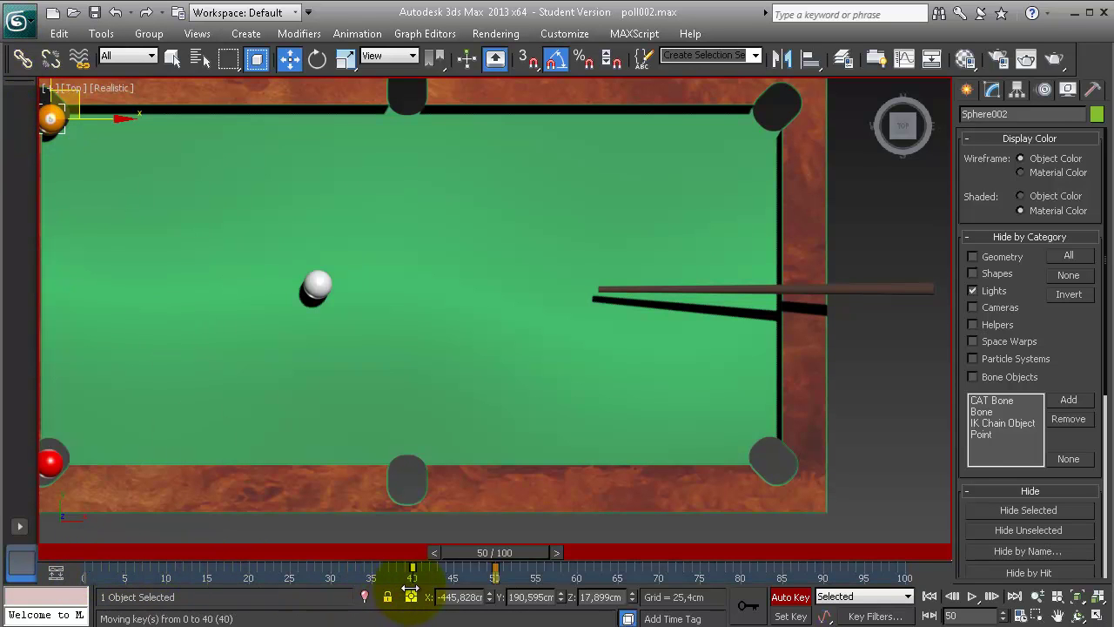
left_click(318, 287)
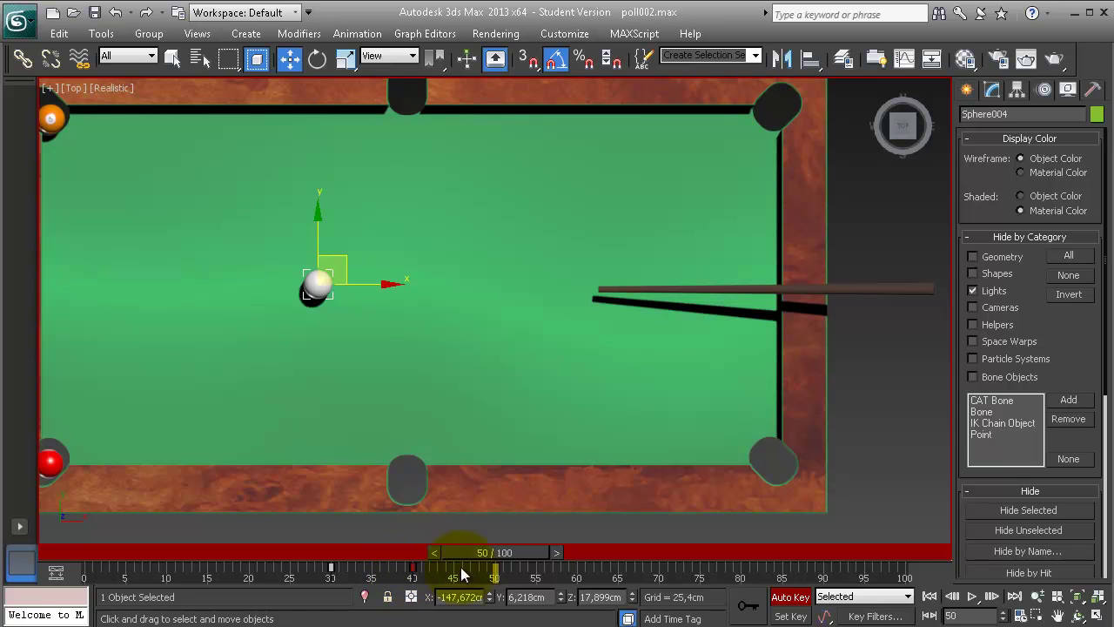
left_click_drag(534, 552, 87, 552)
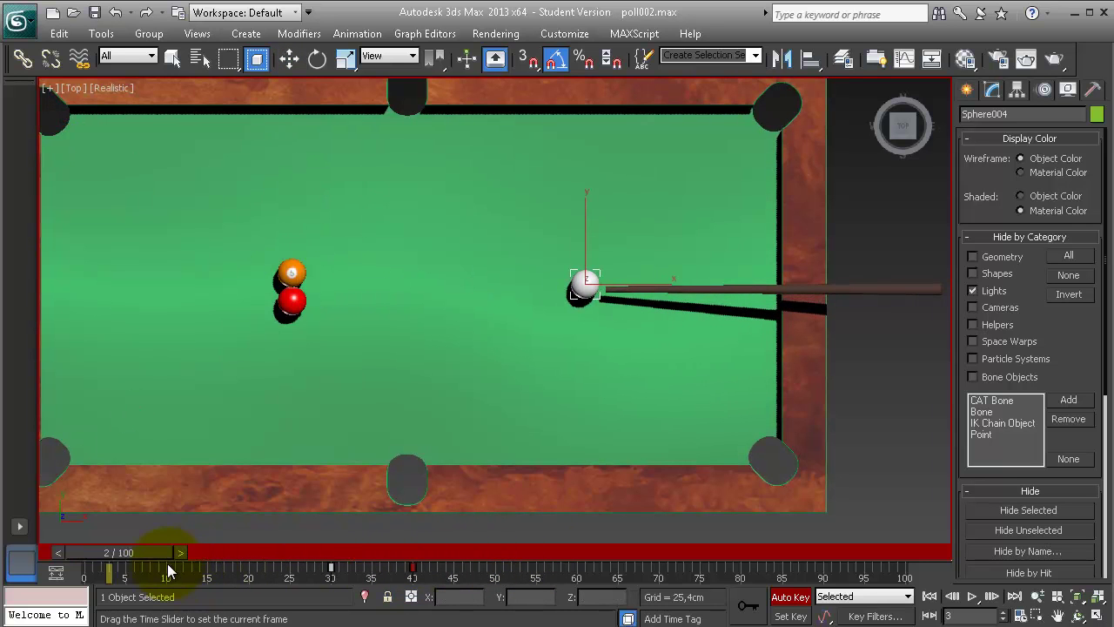
- Play the shot from the first frame and stop playback at frame 77
key("w")
left_click(974, 597)
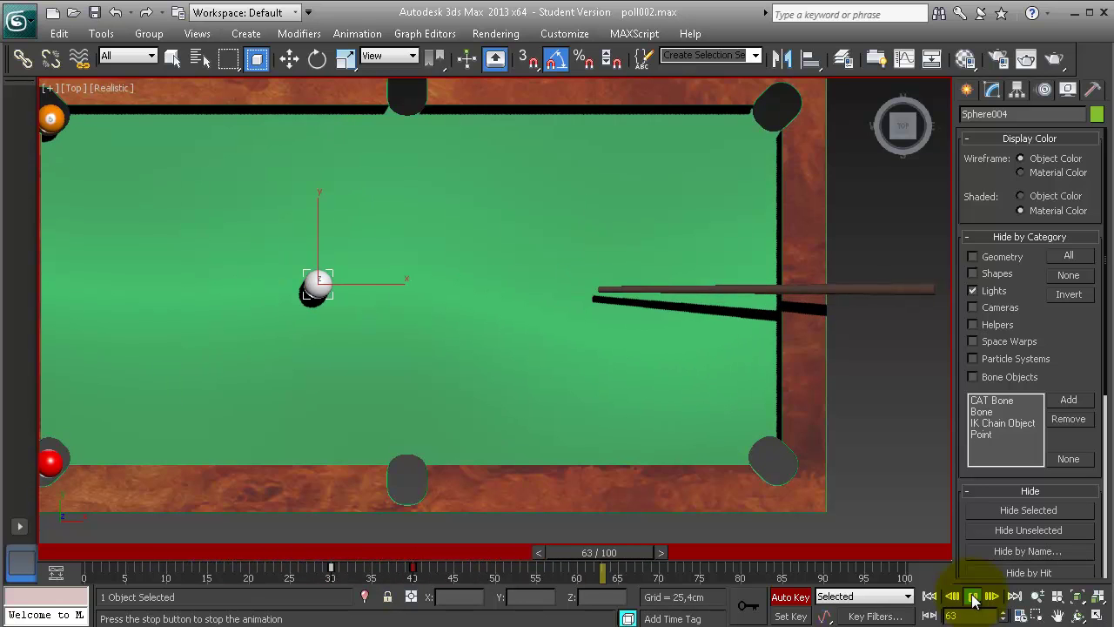
left_click(974, 597)
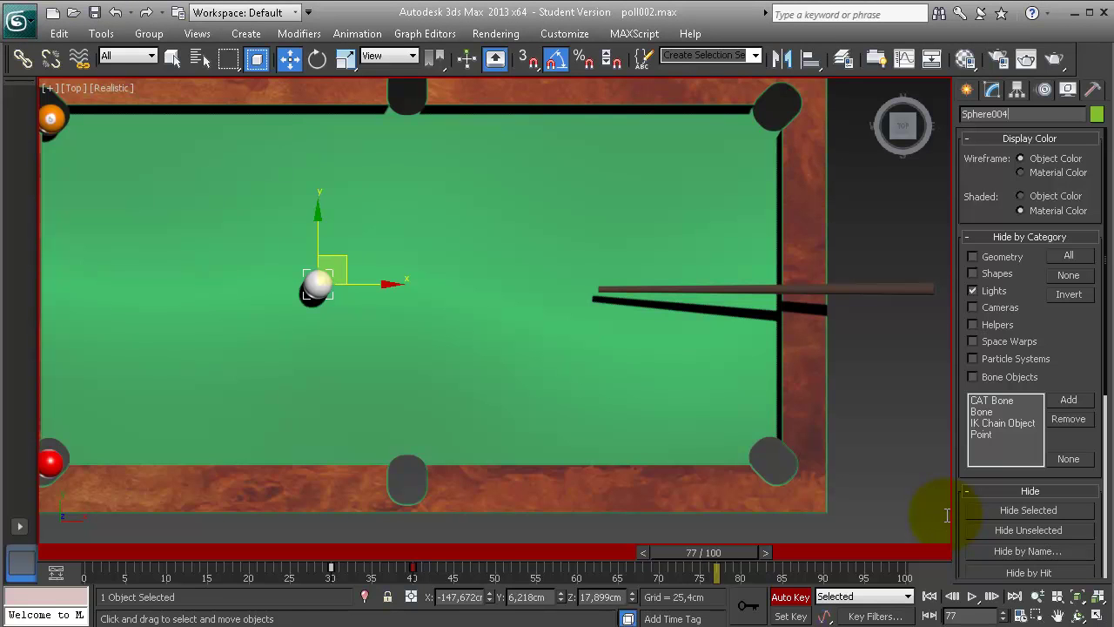
- Rename white ball 'bola blanca', cue 'Taco', orange ball 'bola amarilla' and red ball 'bola roja'
key("BackSpace")
key("BackSpace")
key("BackSpace")
type("bola blanca")
key("ctrl+z")
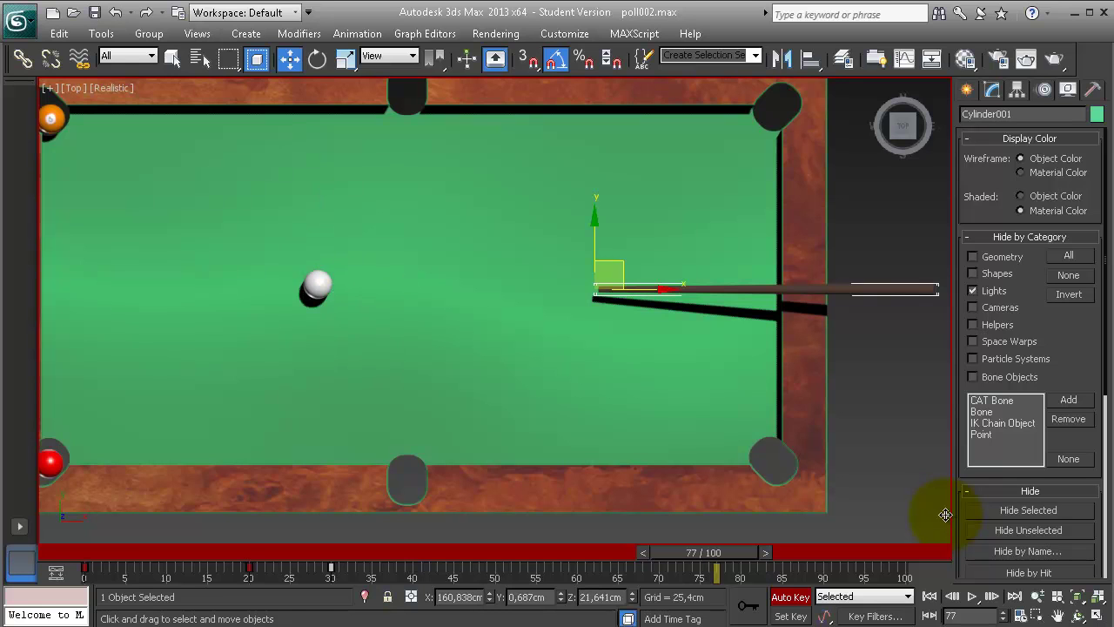
key("BackSpace")
key("BackSpace")
key("BackSpace")
key("BackSpace")
type("Taco")
key("ctrl+z")
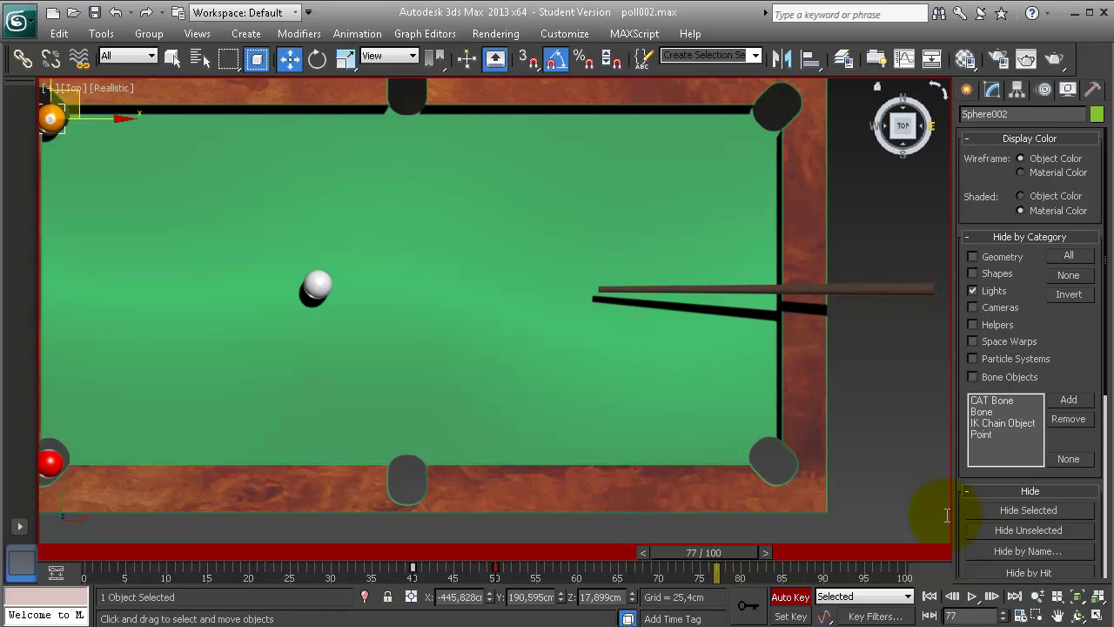
key("BackSpace")
key("BackSpace")
key("BackSpace")
type("bola ")
type("amarilla")
key("ctrl+z")
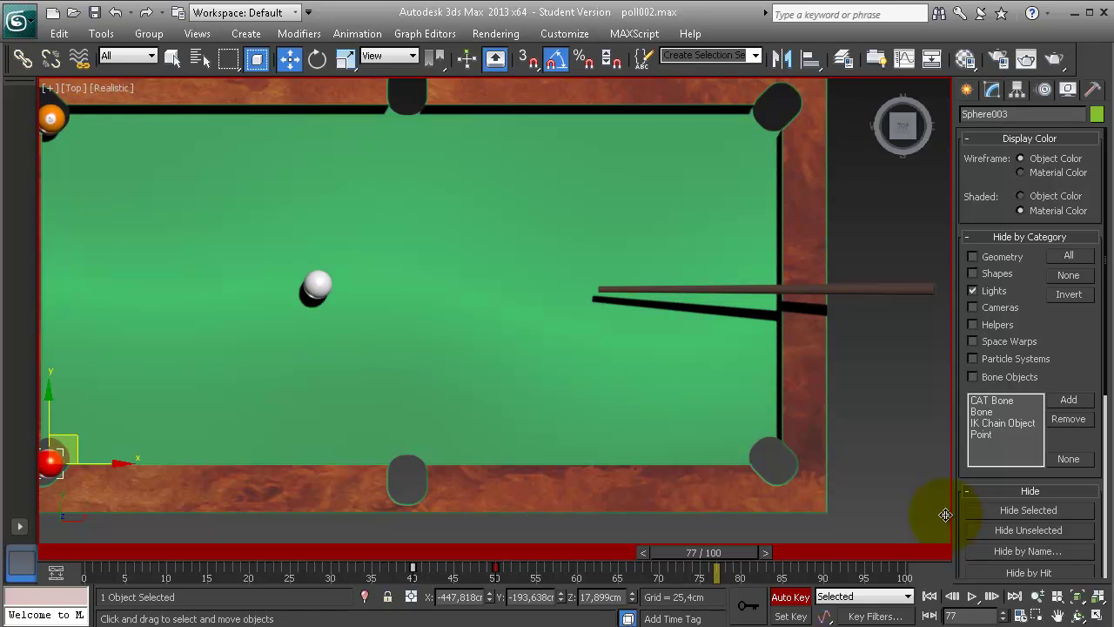
key("BackSpace")
key("BackSpace")
key("BackSpace")
type("bola ")
type("roja")
- Open the Graph Editors menu from the menu bar
key("alt")
key("Left")
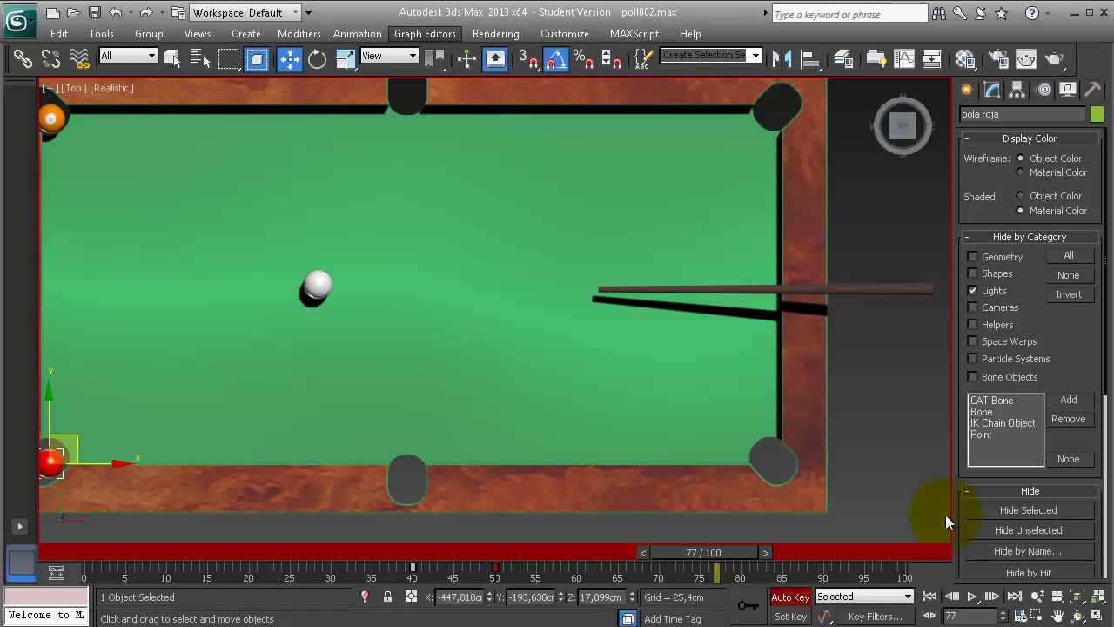
key("Down")
key("Down")
key("Down")
key("Down")
key("Up")
- In Track View - Dope Sheet, push bola amarilla's end keys a few frames later
key("Return")
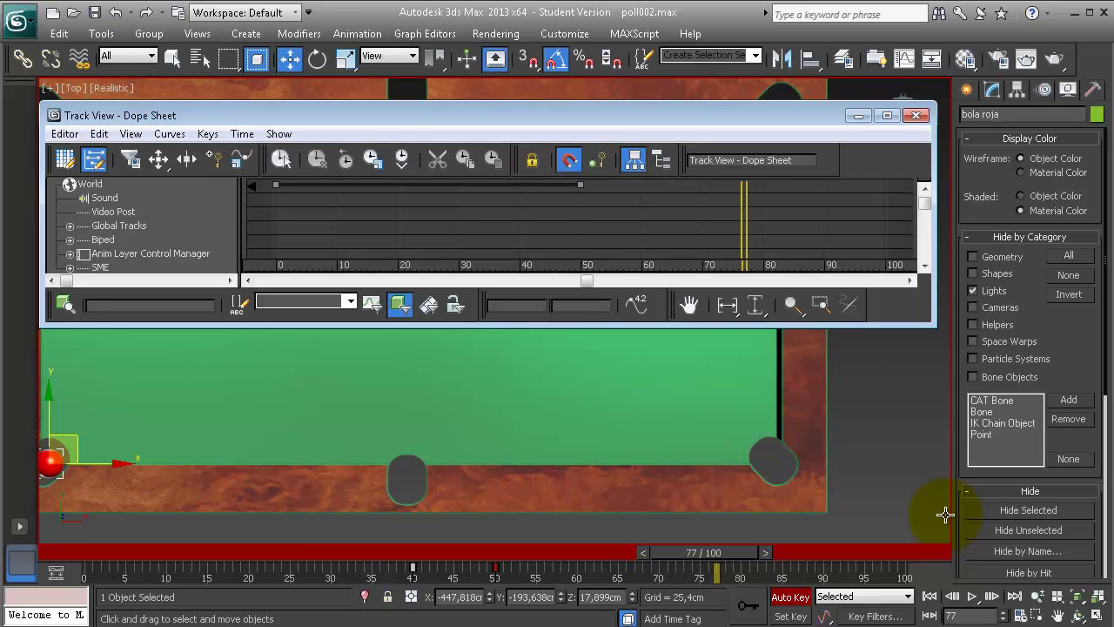
left_click(951, 523)
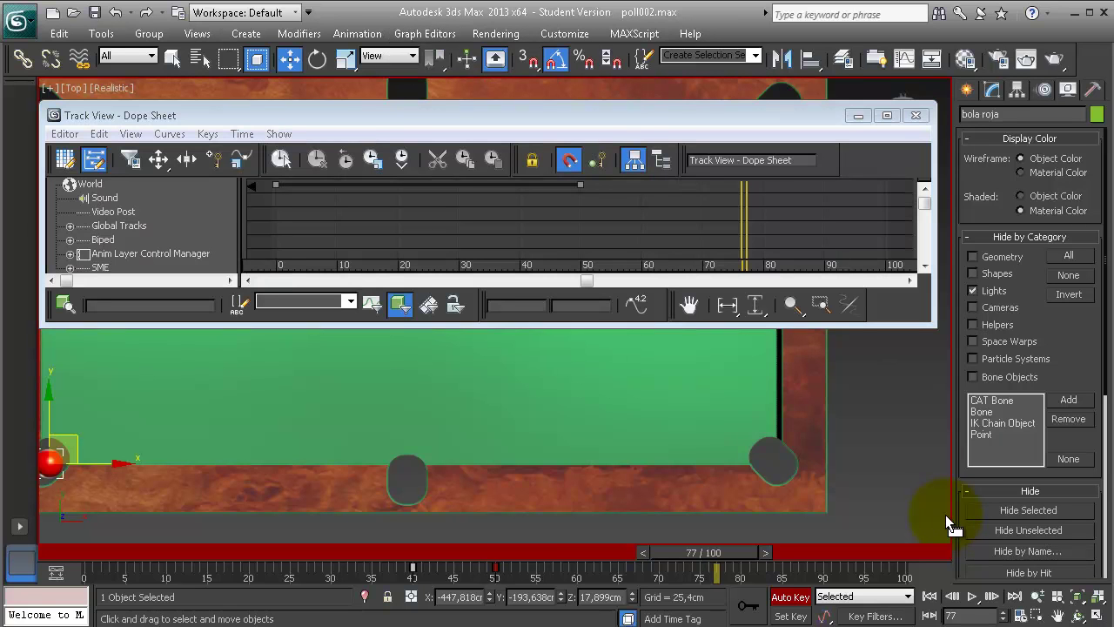
key("ctrl+z")
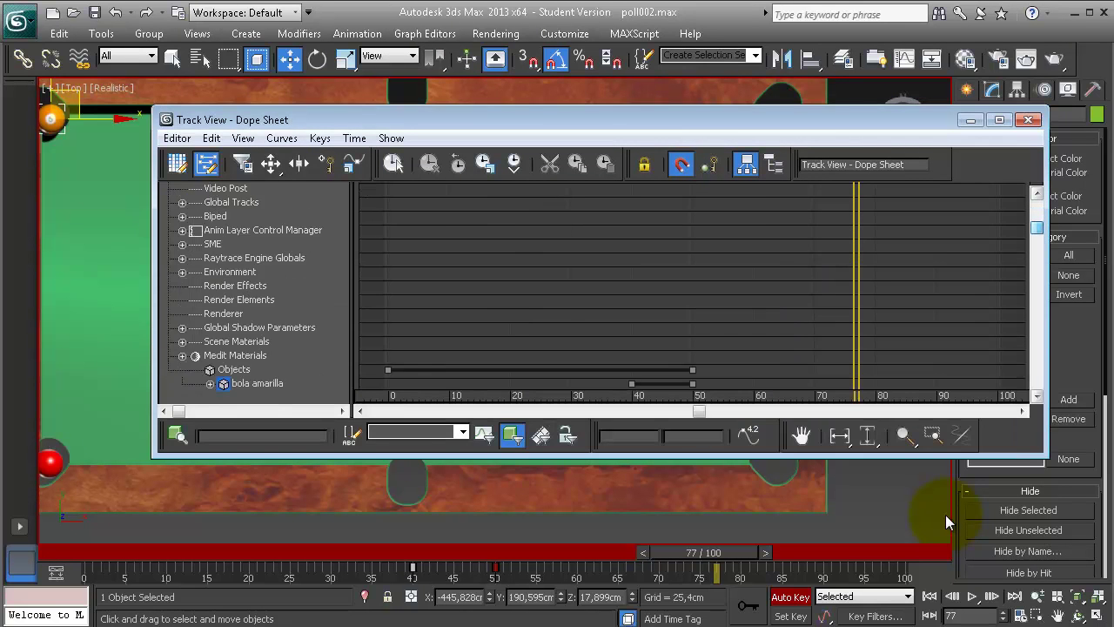
scroll(575, 261, "down", 1)
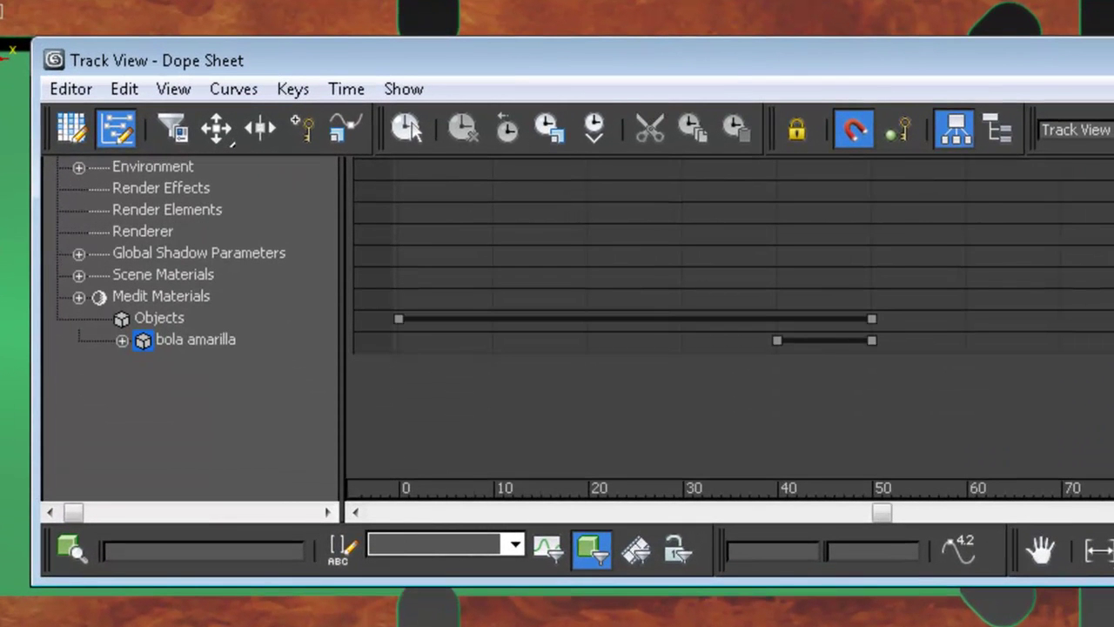
left_click(196, 339)
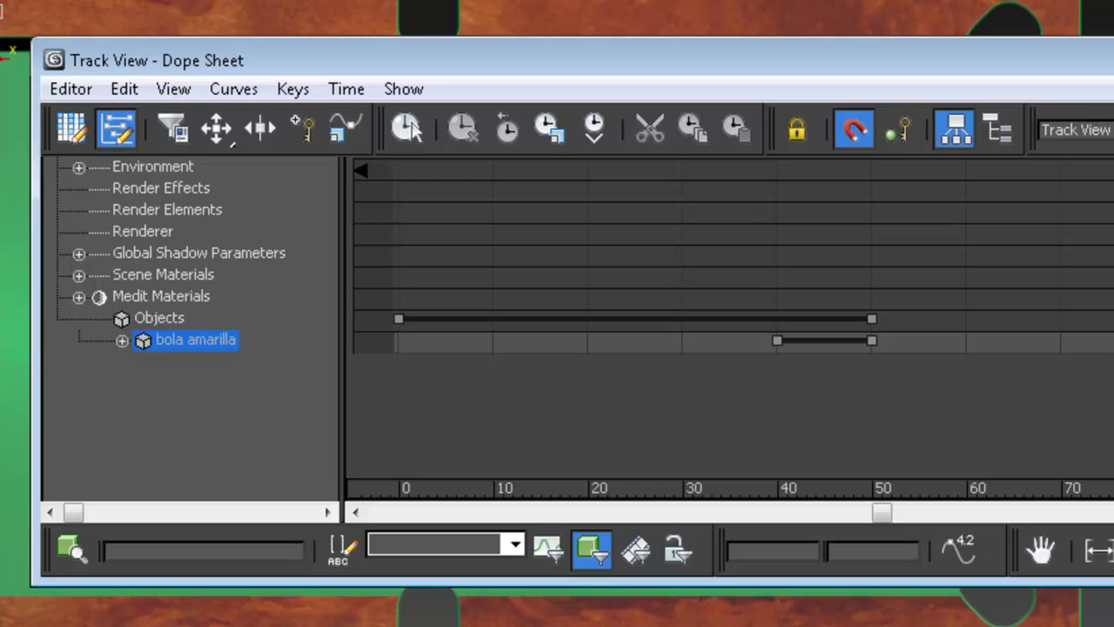
left_click_drag(871, 340, 919, 341)
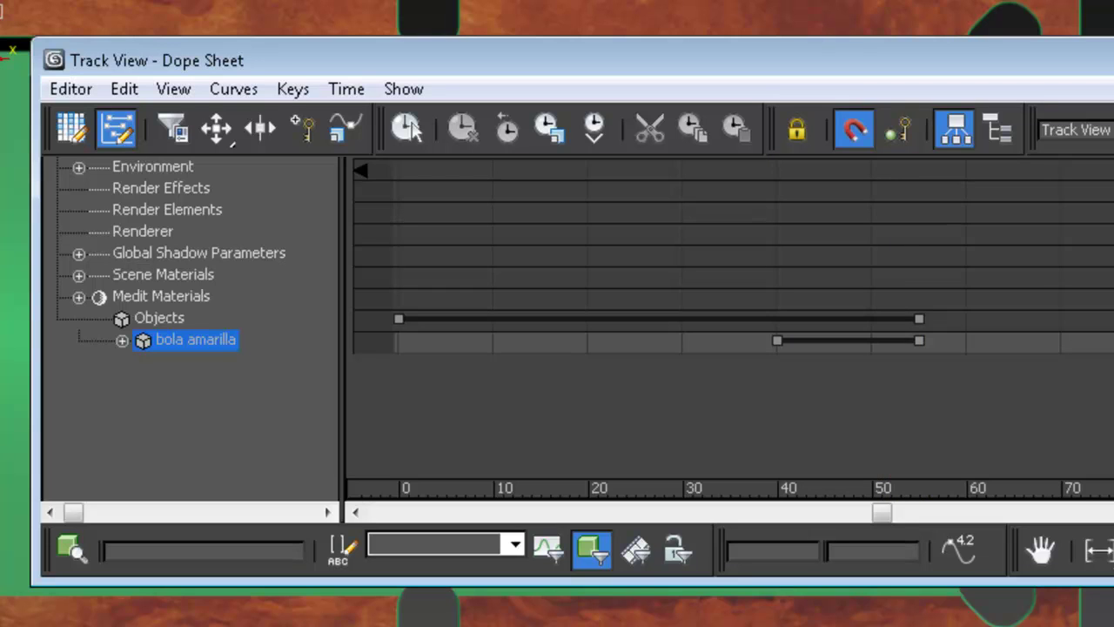
- Push bola roja's final key later to about frame 52 and close the Dope Sheet
left_click(48, 466)
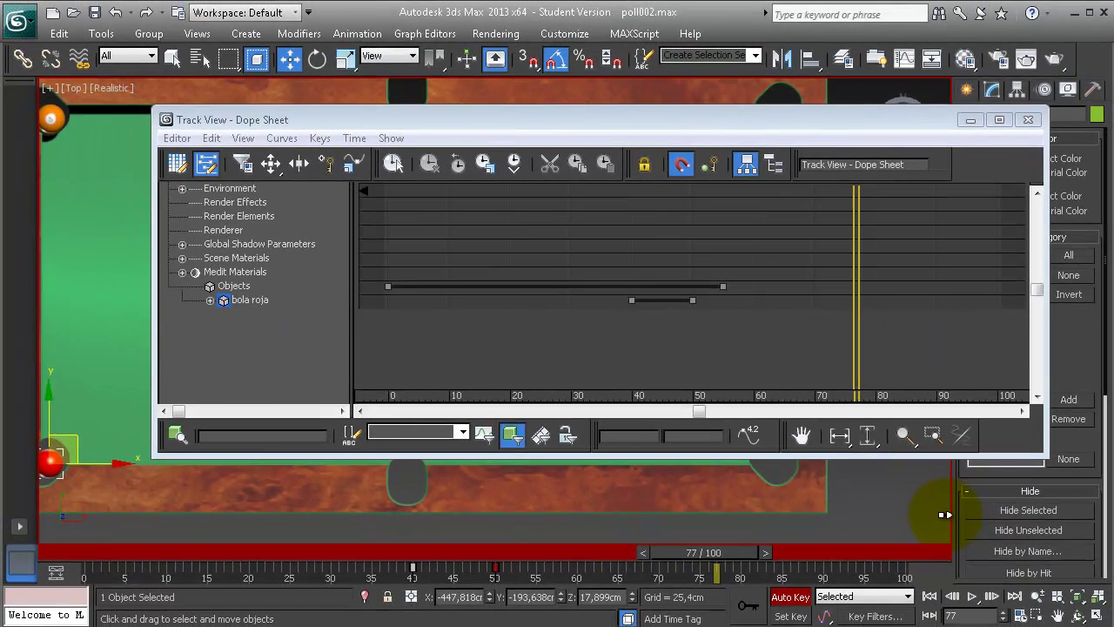
left_click_drag(944, 514, 949, 522)
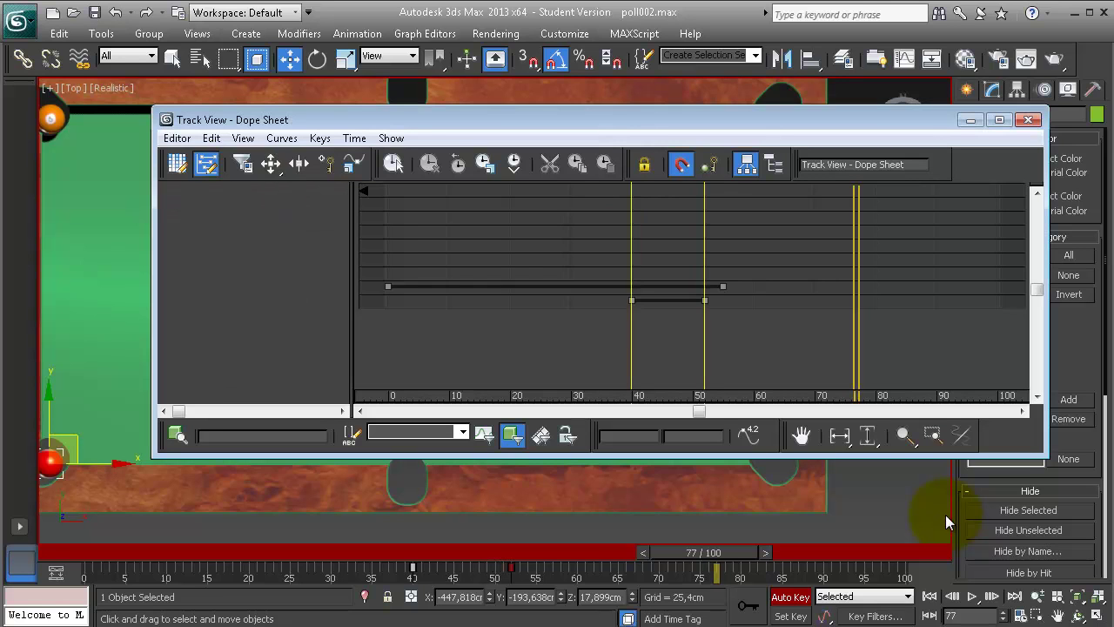
left_click_drag(949, 523, 949, 523)
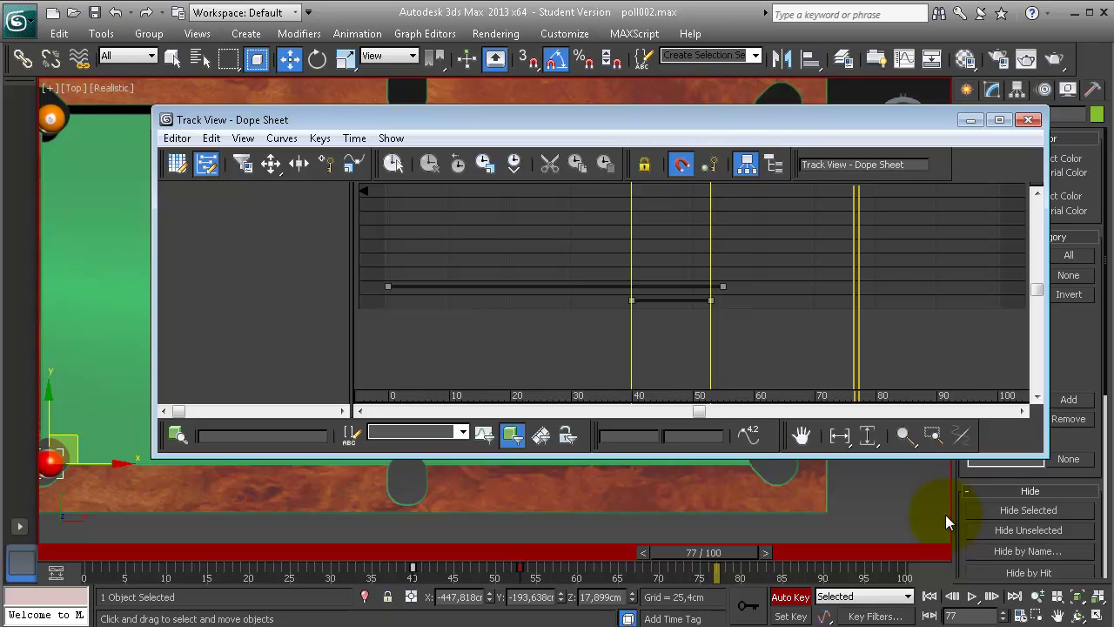
left_click_drag(949, 522, 949, 522)
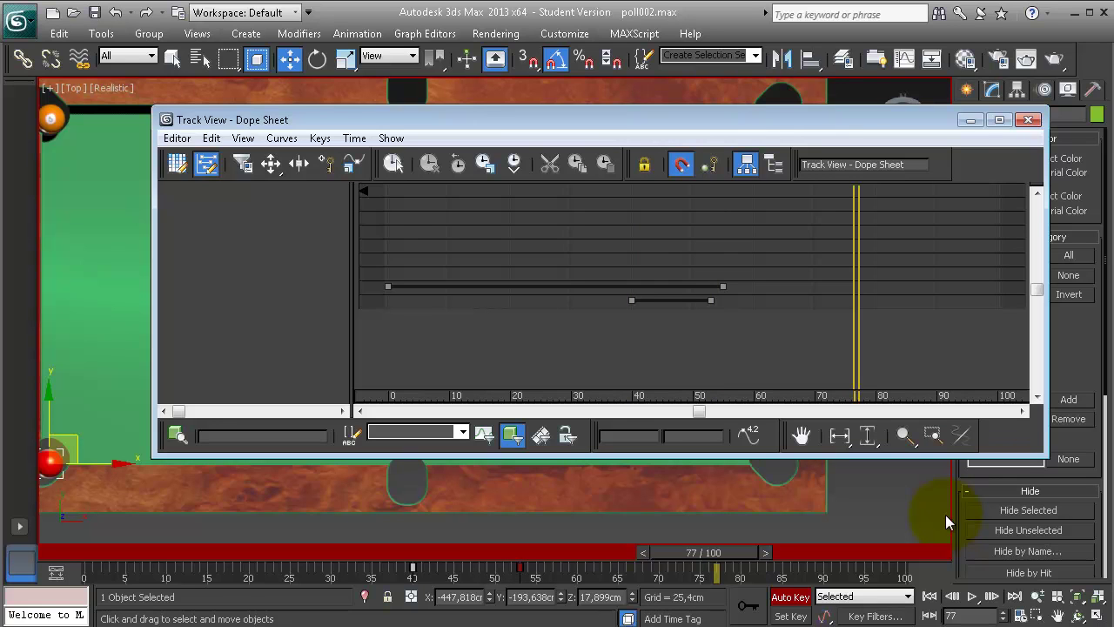
left_click(1029, 119)
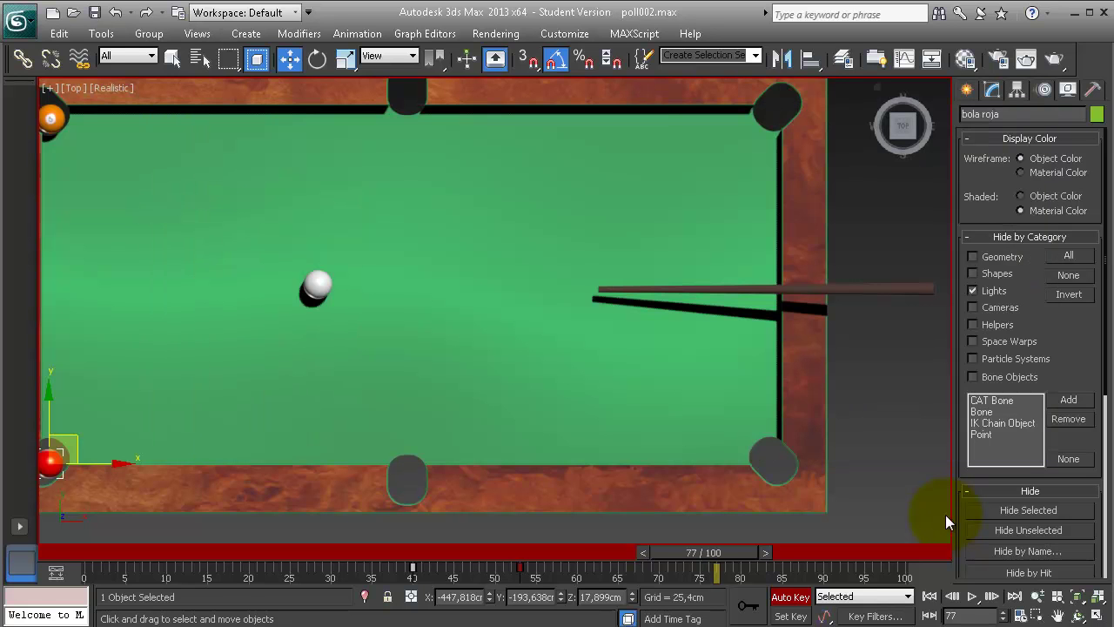
- Replay the retimed animation from the start, stopping at frame 73, and deselect the red ball
left_click_drag(703, 552, 418, 552)
key("Home")
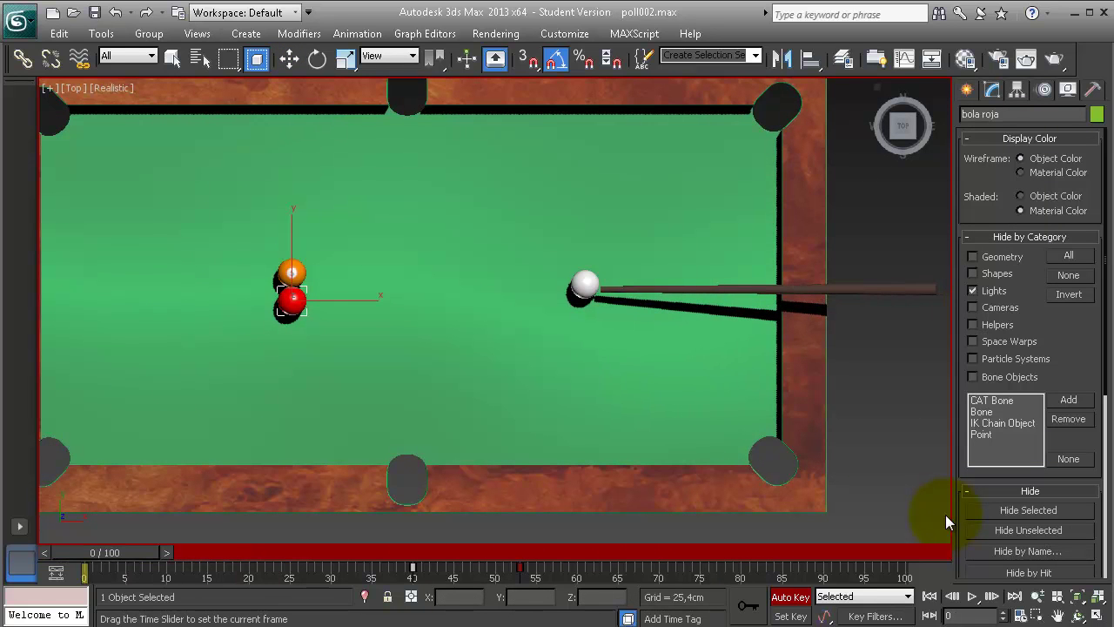
key("w")
key("slash")
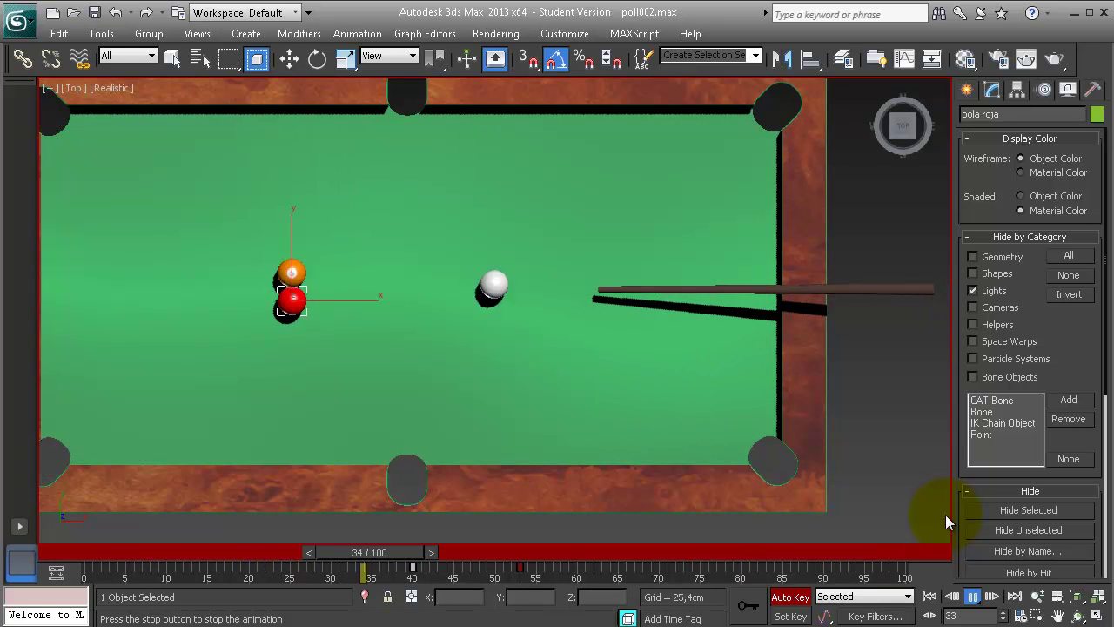
key("slash")
key("w")
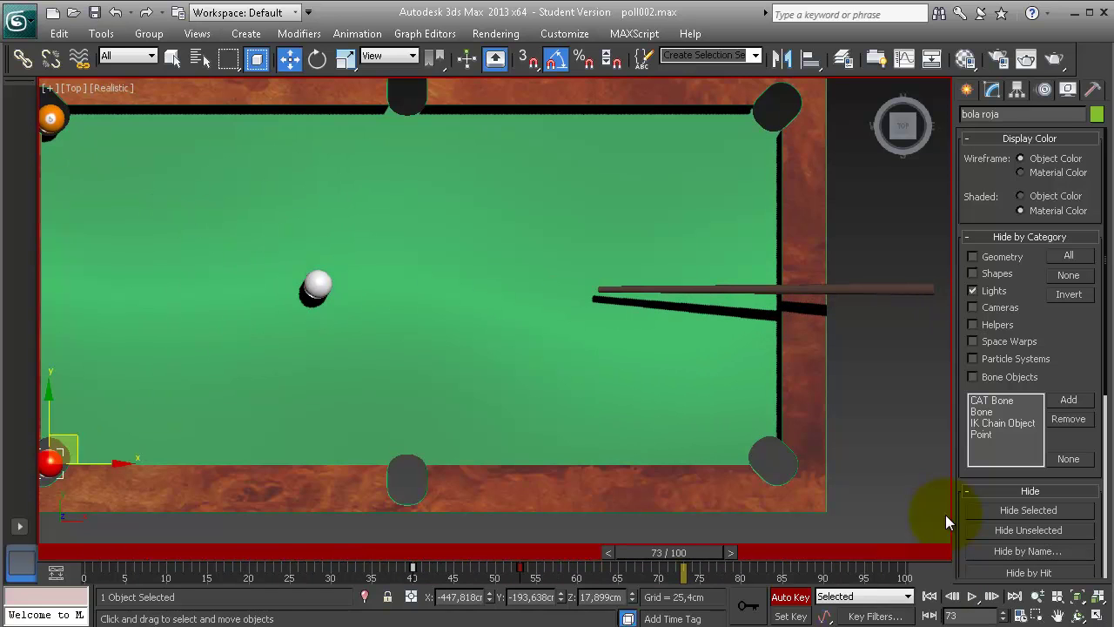
left_click(947, 522)
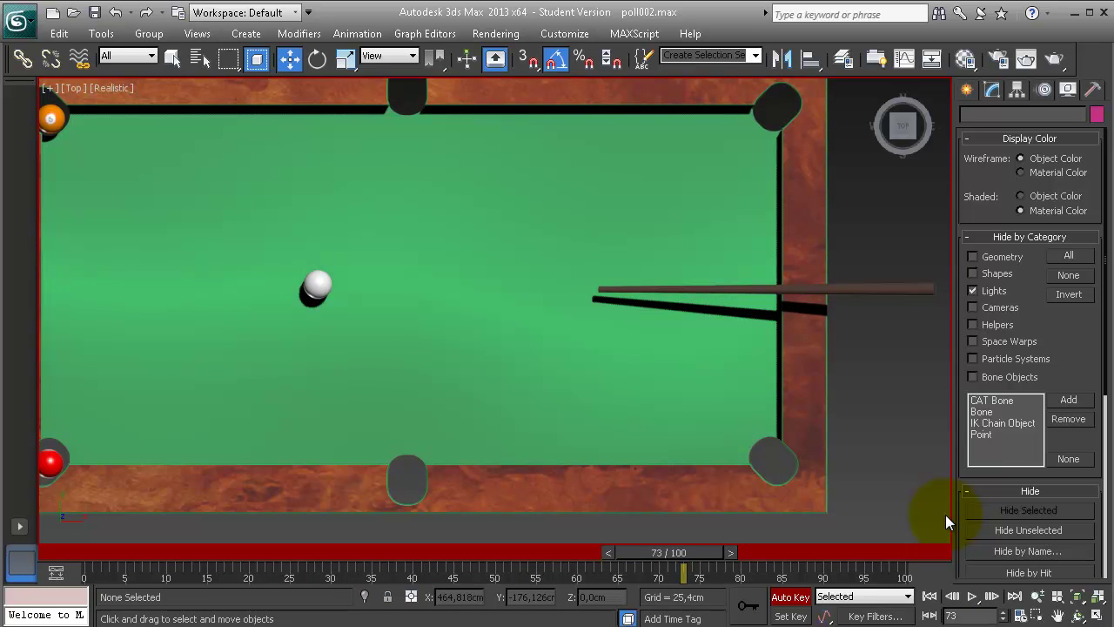
- Switch to an angled Perspective view showing the whole pool table
key("p")
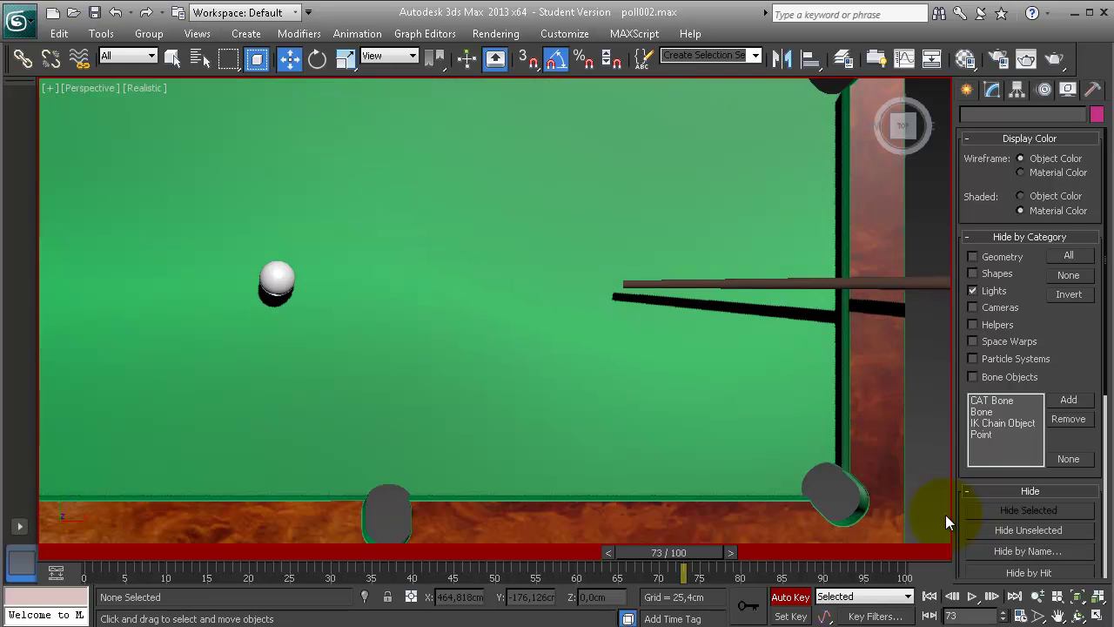
key("z")
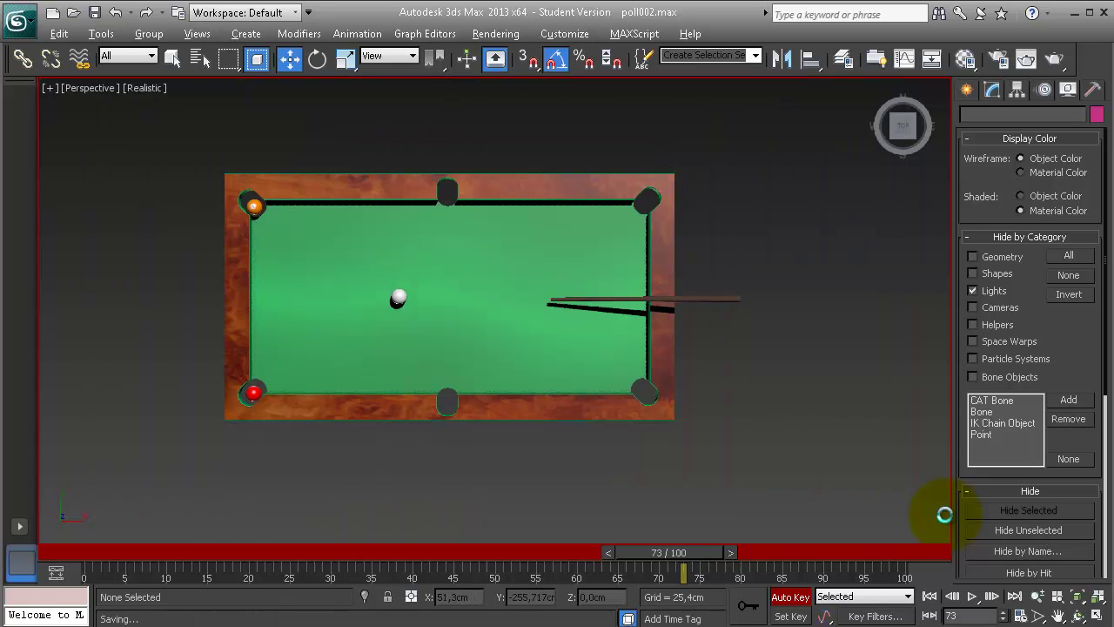
key("alt+ctrl+h")
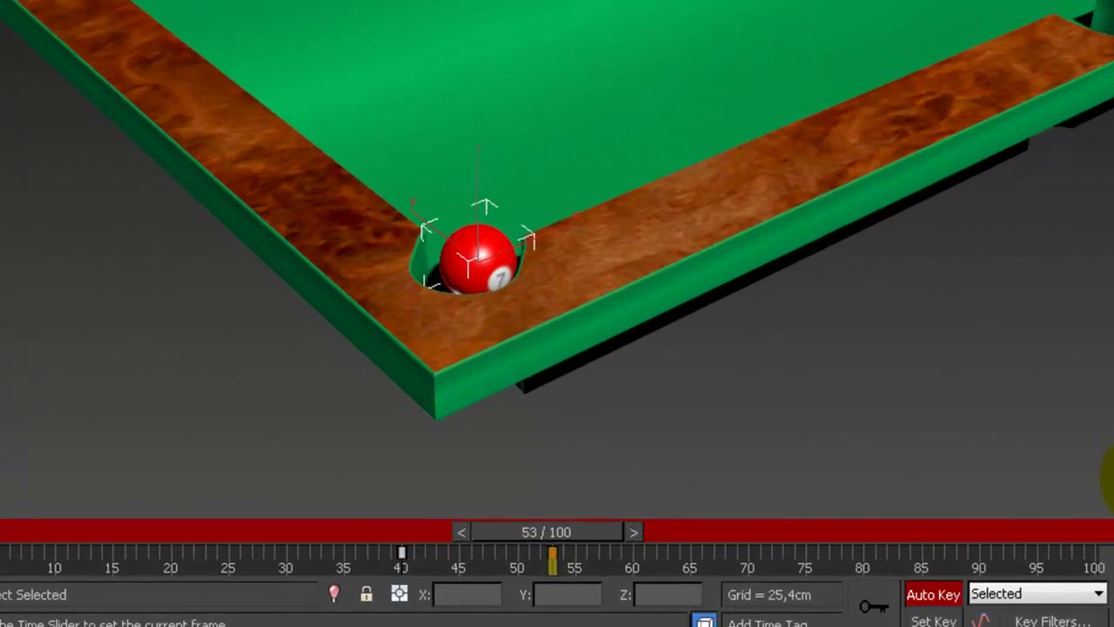
- At frame 56, lower the red ball along Z into its corner pocket
key("period")
key("period")
key("comma")
key("comma")
key("period")
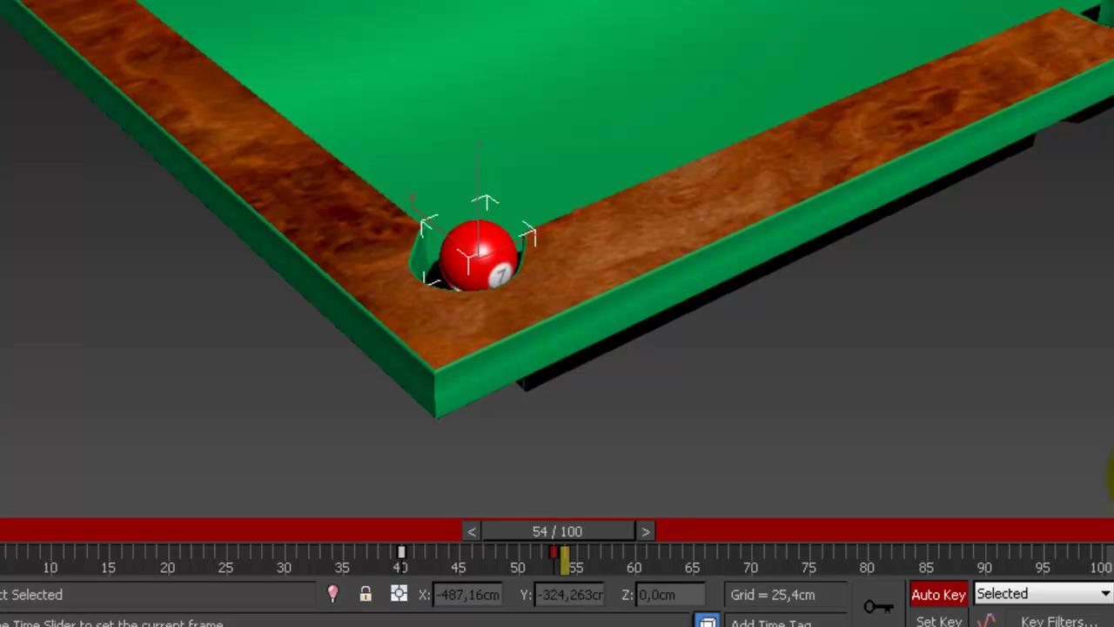
key("period")
key("period")
key("w")
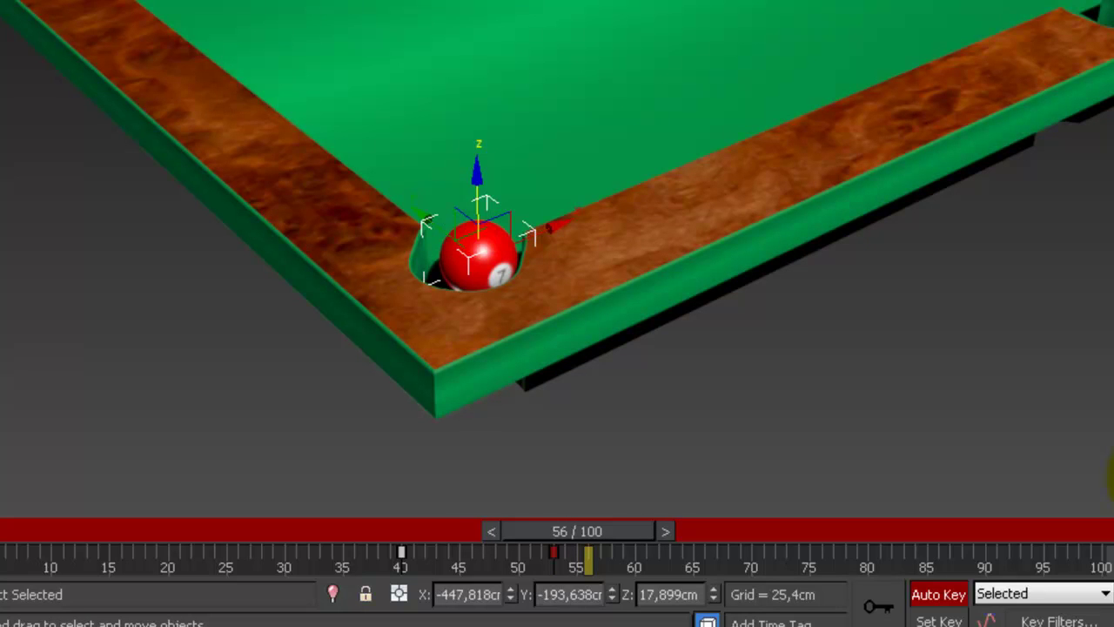
left_click_drag(478, 187, 478, 236)
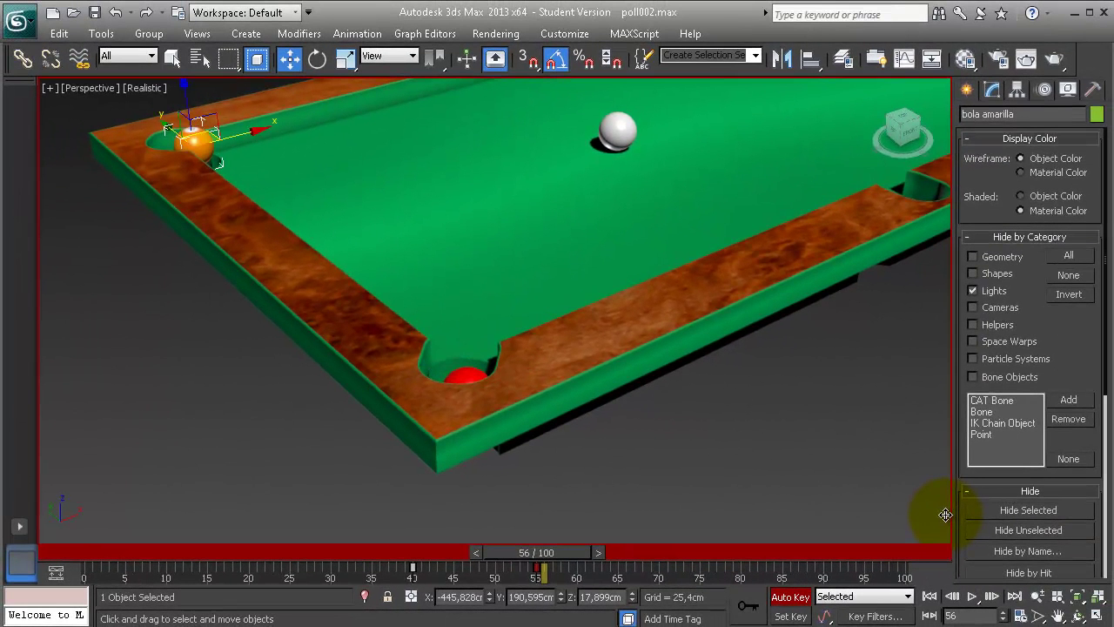
- Step through the timeline frame by frame to land near frame 58
key("q")
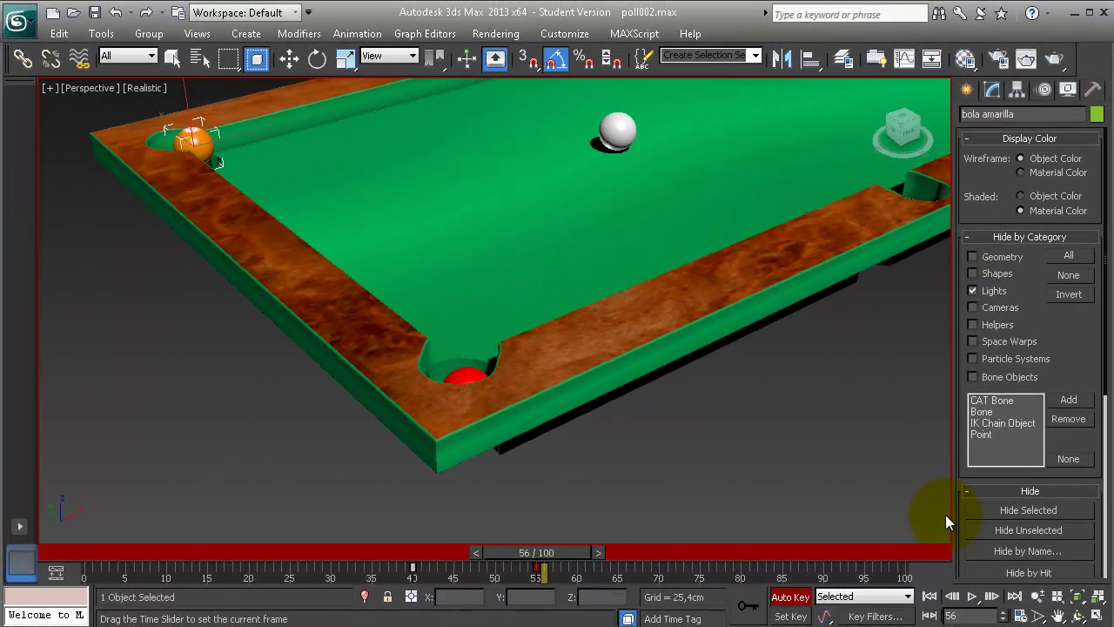
key("period")
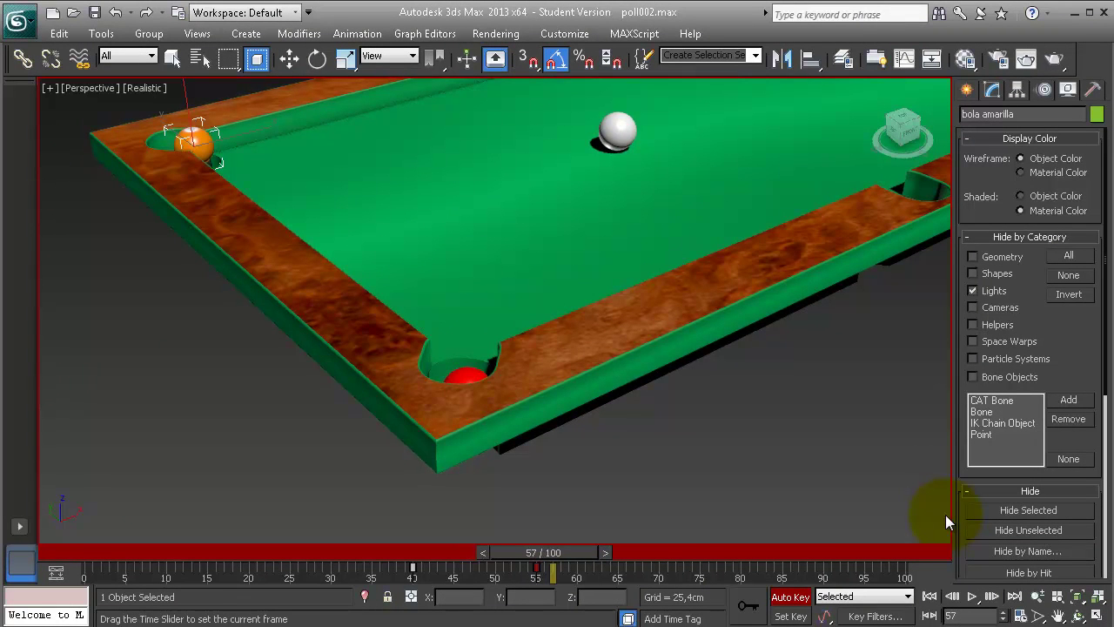
key("period")
key("comma")
key("comma")
key("period")
key("period")
- Drop the orange ball by setting its Z position to -30.619, then replay from frame 0
type("w0")
key("Tab")
type("0")
key("Tab")
type("-30.619")
key("Return")
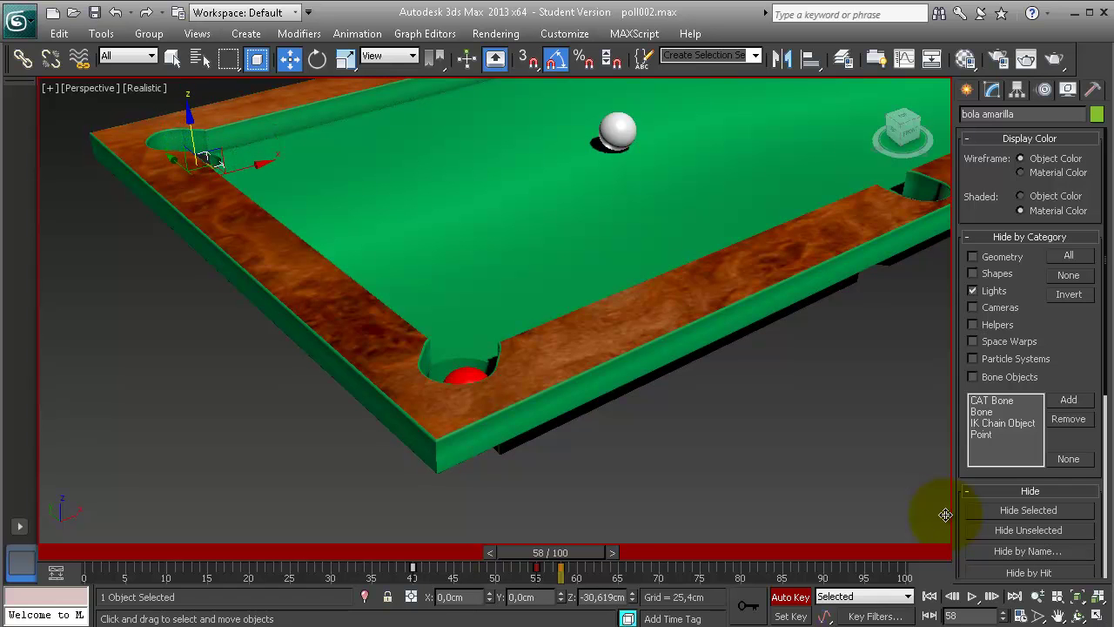
key("comma")
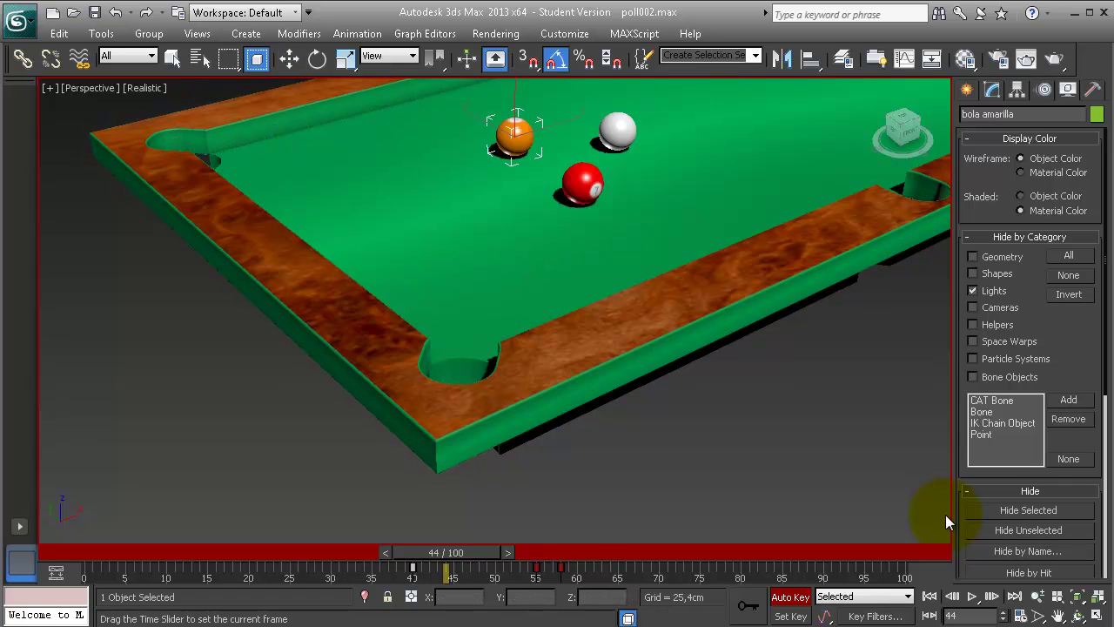
key("slash")
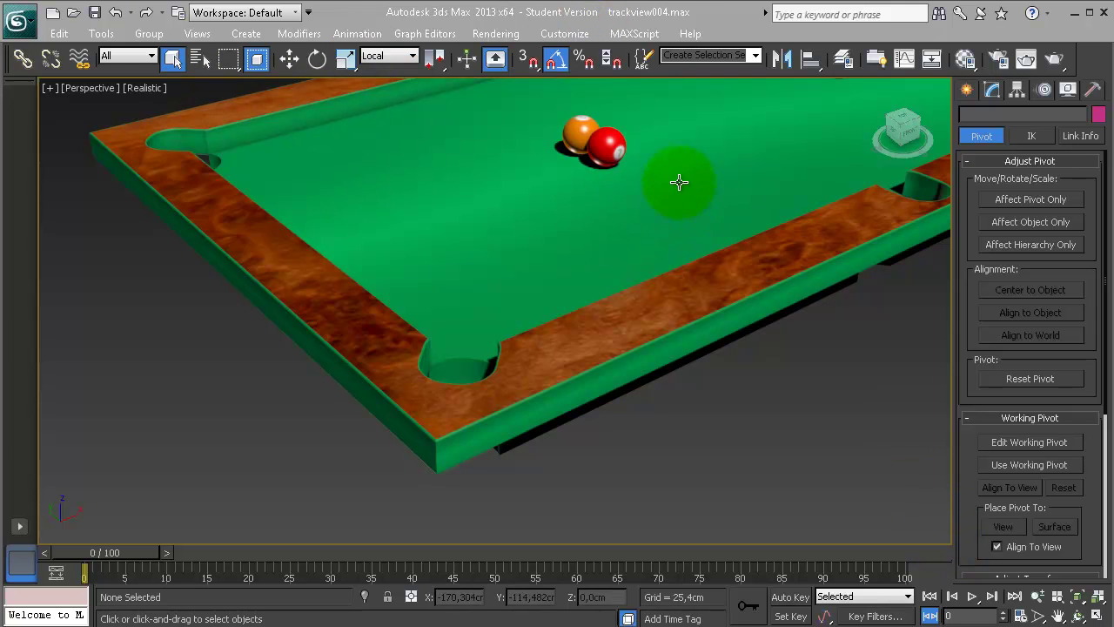
- Select the red ball and show the whole table from the Top view, centred
left_click(608, 144)
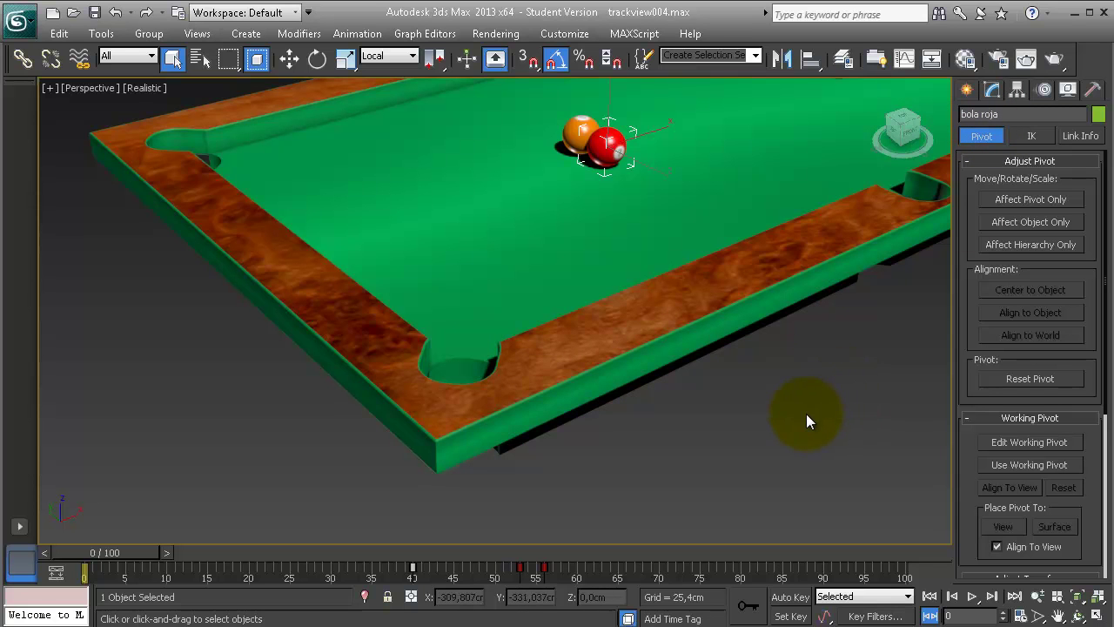
scroll(806, 414, "up", 5)
key("t")
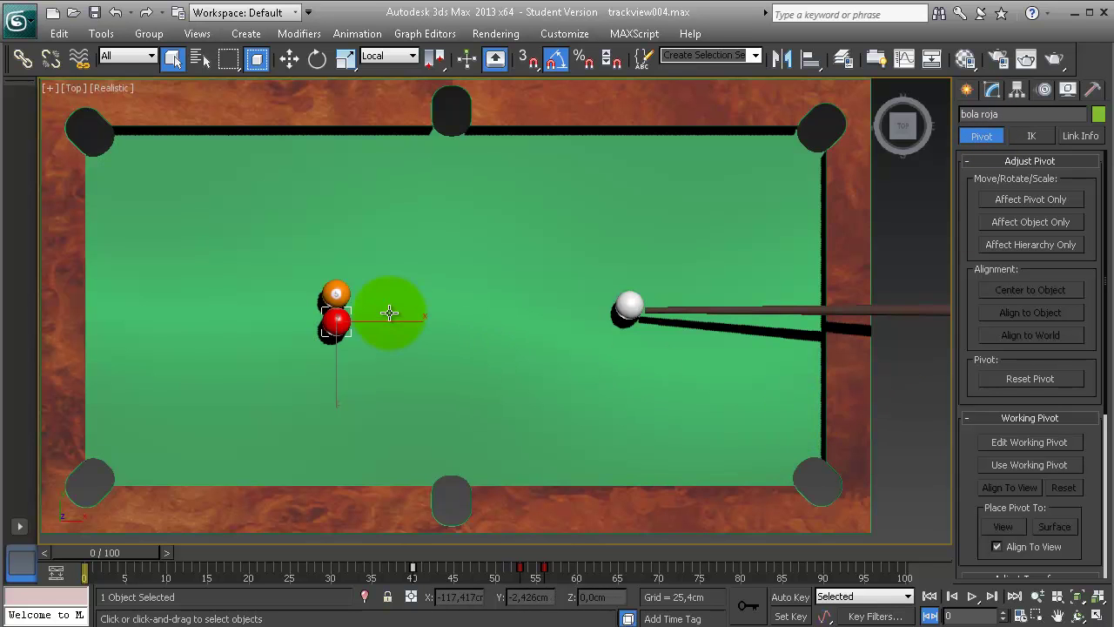
middle_click_drag(389, 312, 489, 269)
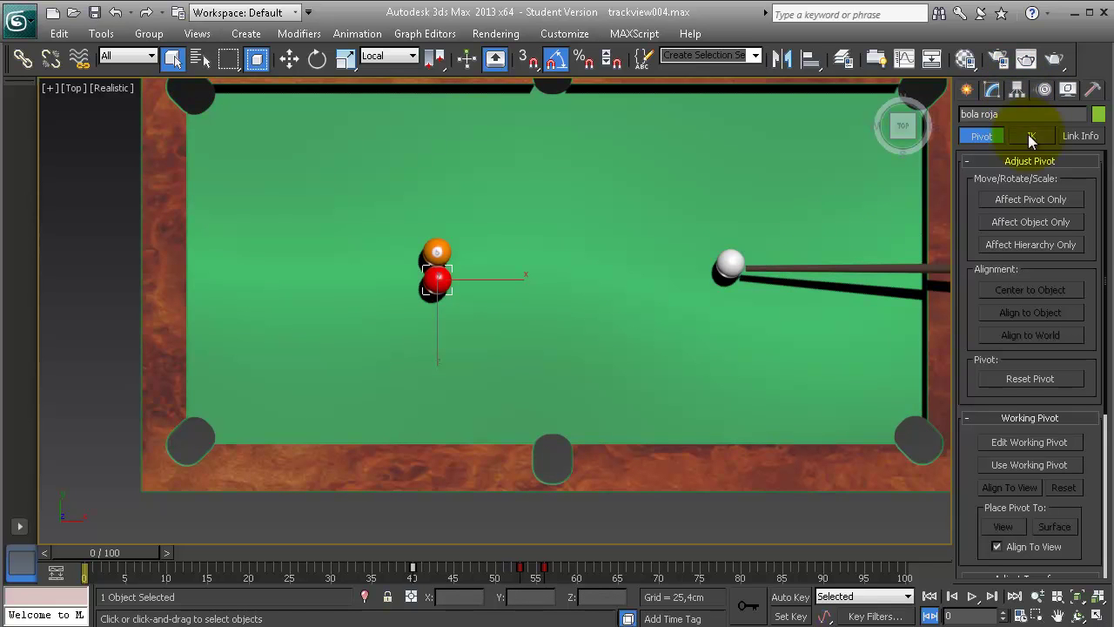
- With Affect Pivot Only, rotate the red ball's pivot -45° and the orange ball's pivot 50°
left_click(1005, 199)
left_click(317, 58)
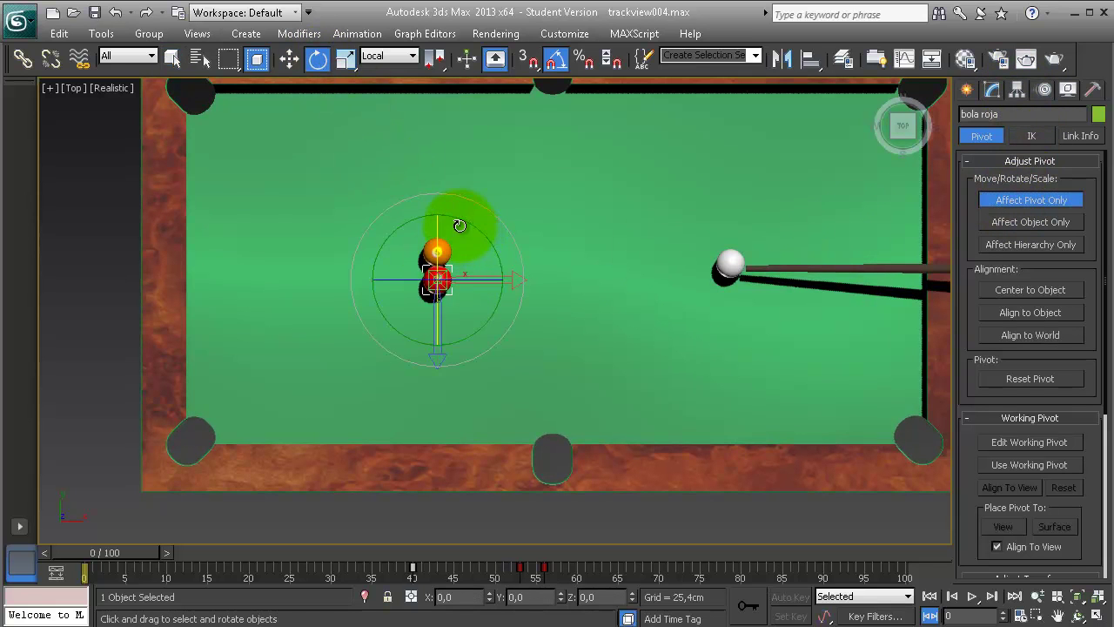
left_click_drag(459, 220, 499, 249)
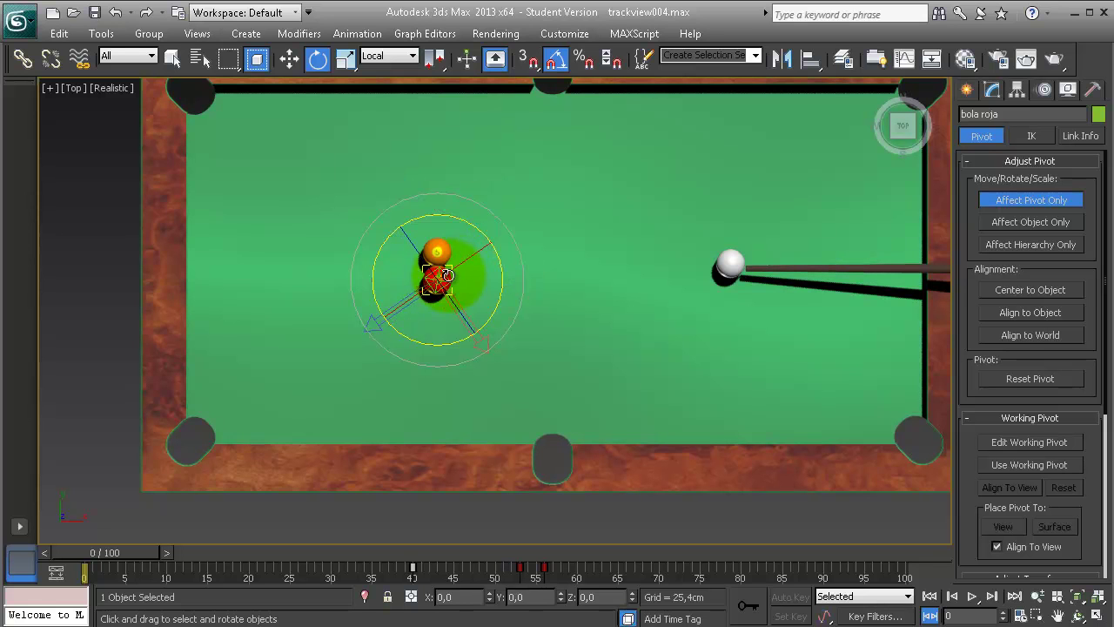
left_click_drag(499, 250, 427, 277)
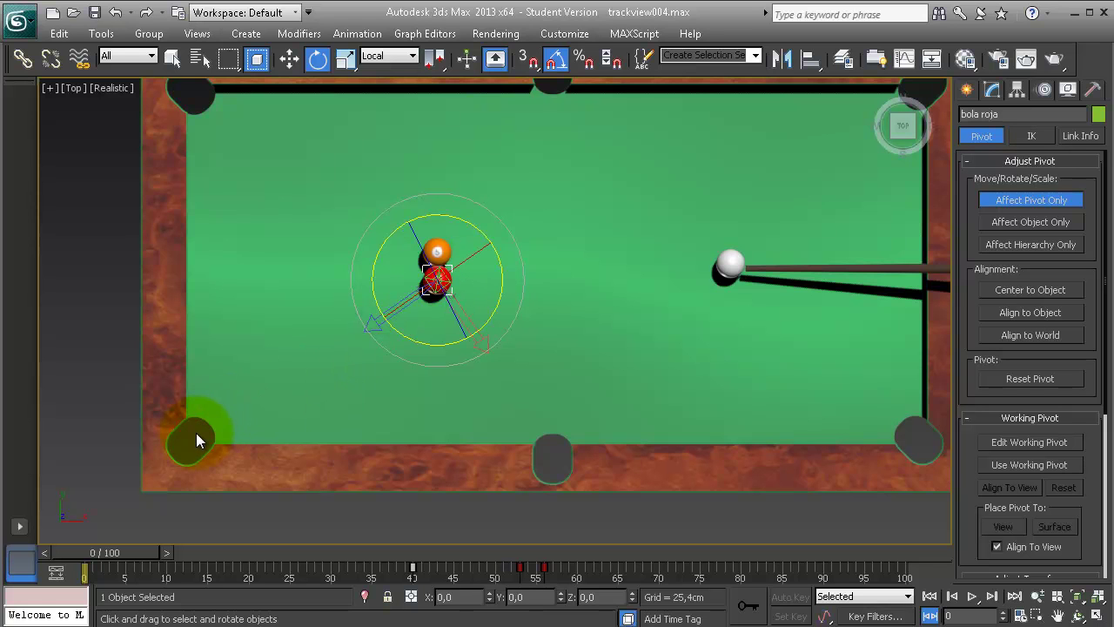
left_click(435, 247)
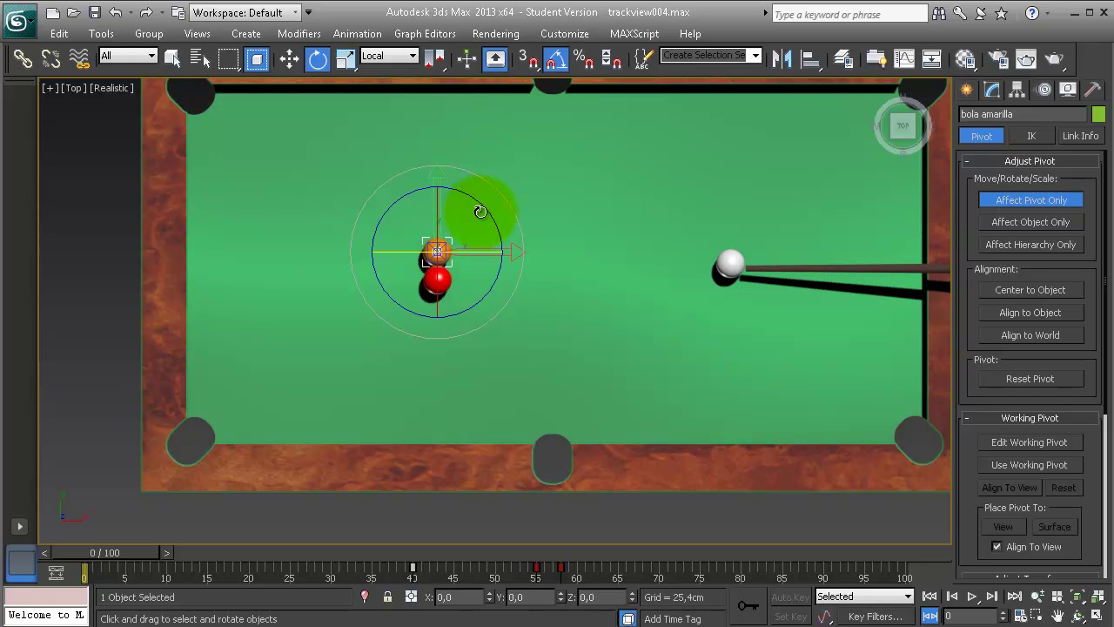
mouse_move(477, 204)
left_mouse_down()
mouse_move(458, 171)
mouse_move(551, 279)
left_mouse_up()
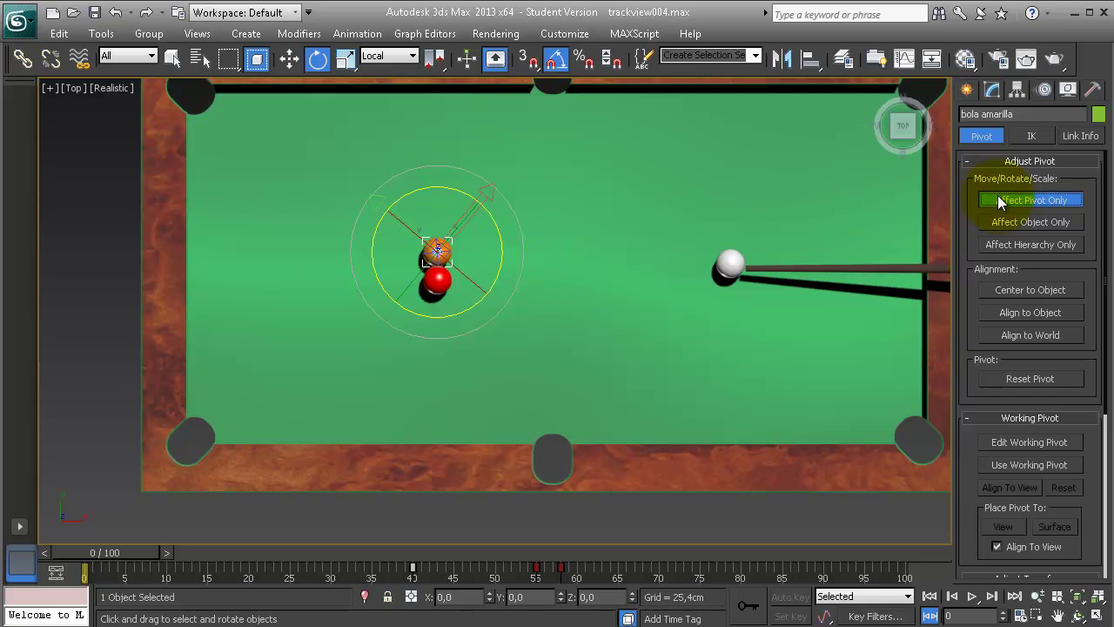
left_click(440, 278)
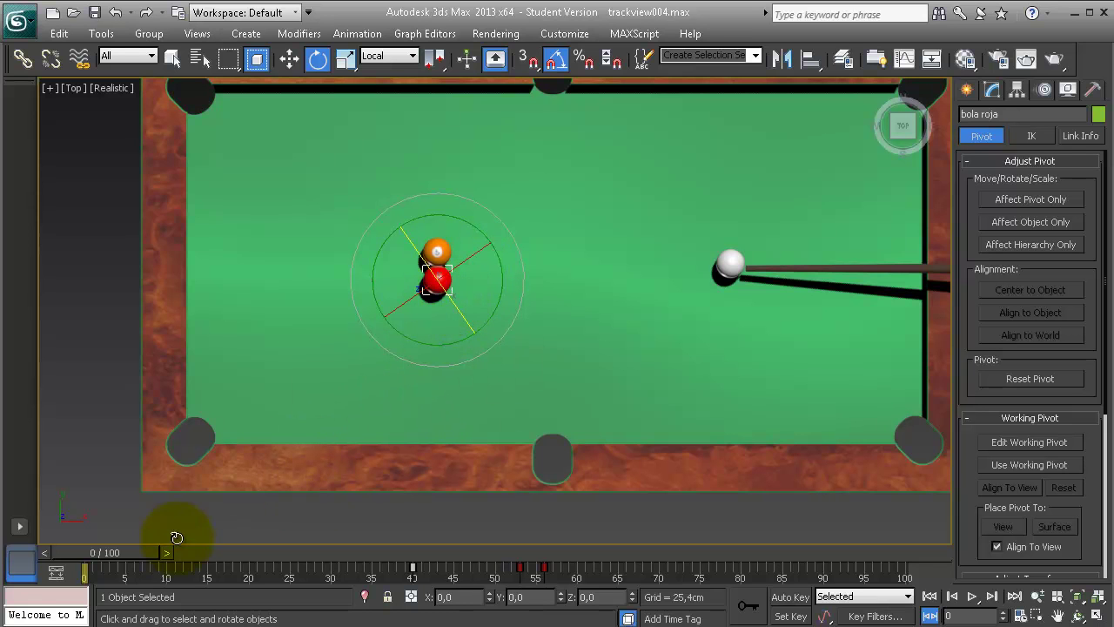
- With Auto Key, rotate the red ball 125° at frame 53, moving its start key to frame 38
left_click_drag(136, 554, 544, 529)
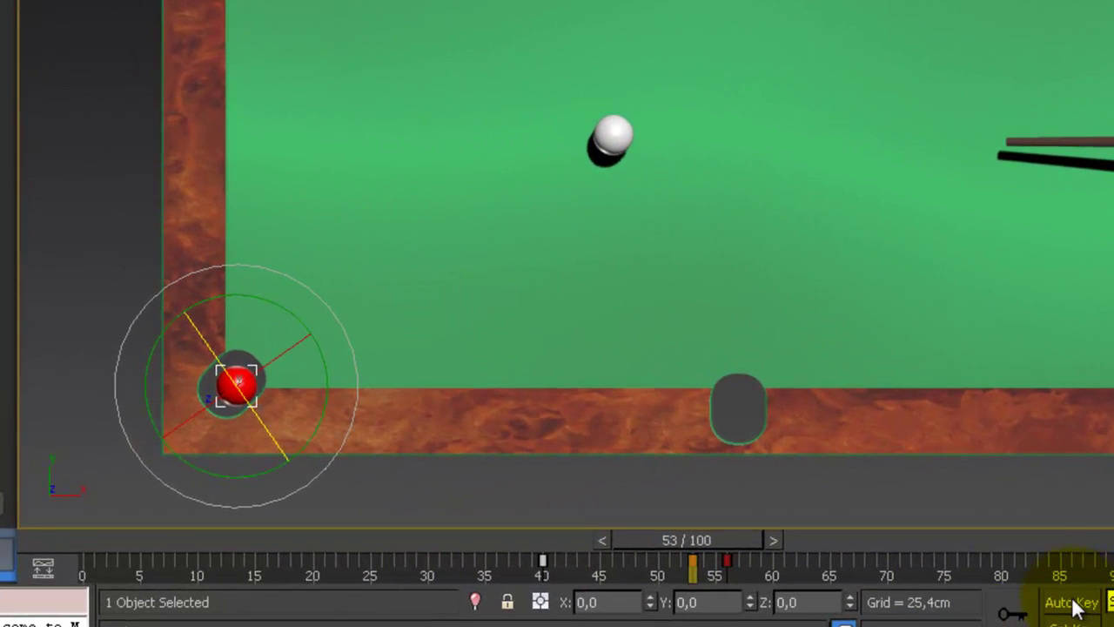
left_click(866, 598)
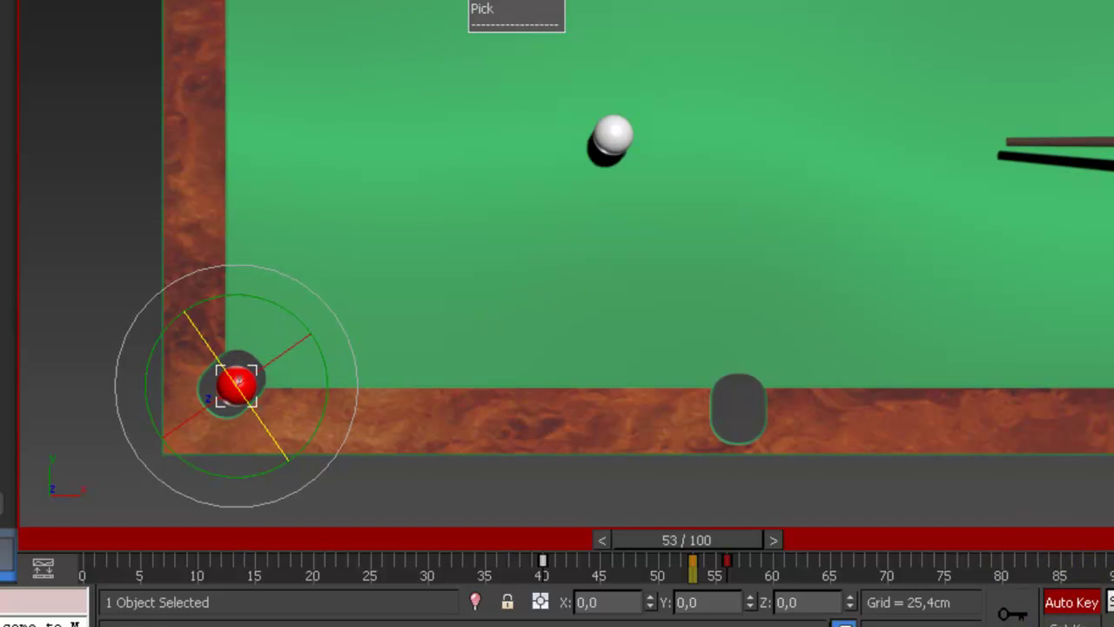
left_click(516, 9)
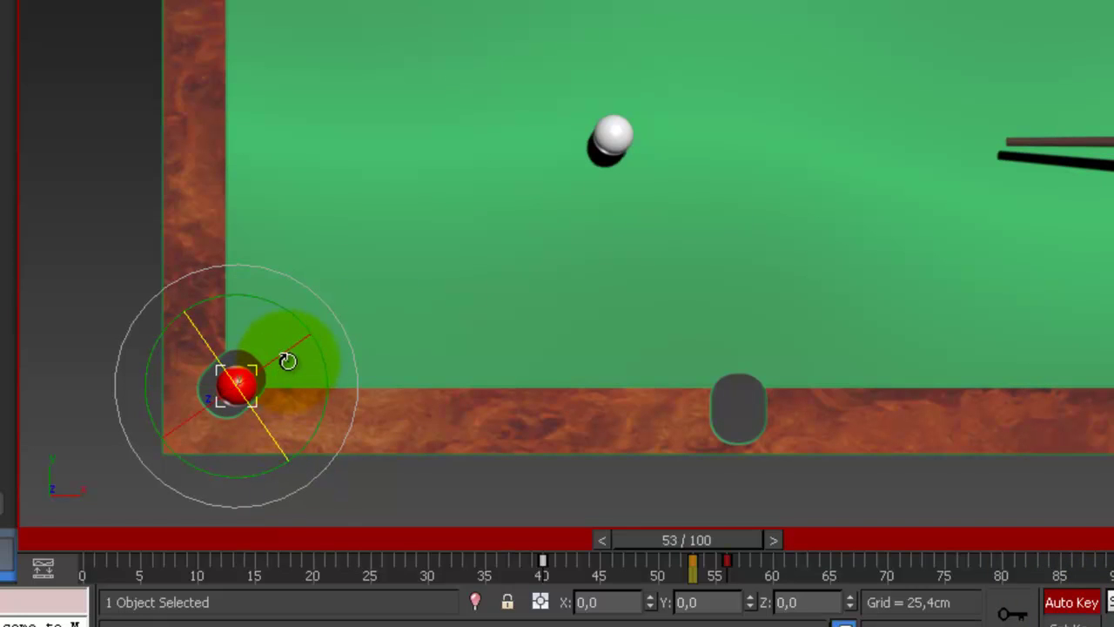
mouse_move(281, 356)
left_mouse_down()
mouse_move(129, 448)
mouse_move(5, 551)
left_mouse_up()
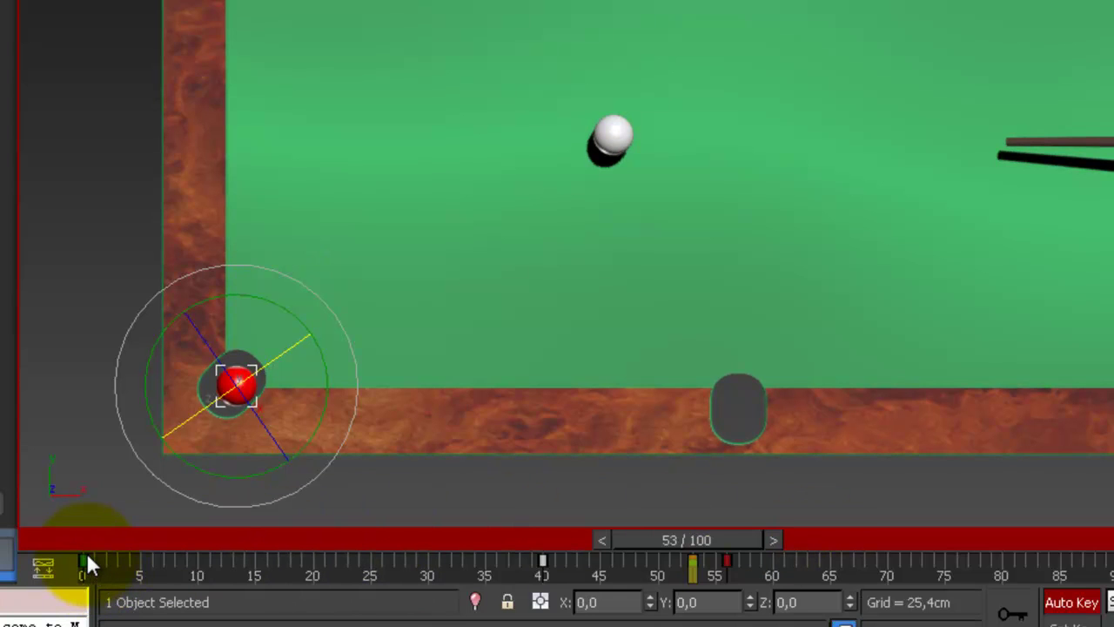
mouse_move(84, 557)
left_mouse_down()
mouse_move(542, 575)
mouse_move(400, 553)
mouse_move(542, 529)
left_mouse_up()
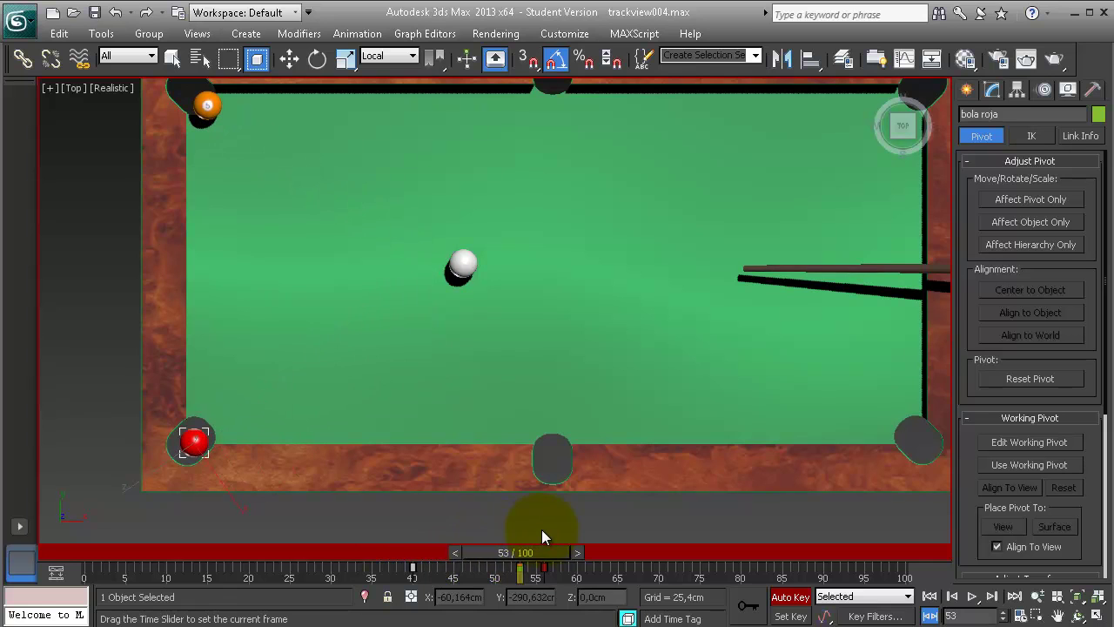
key("e")
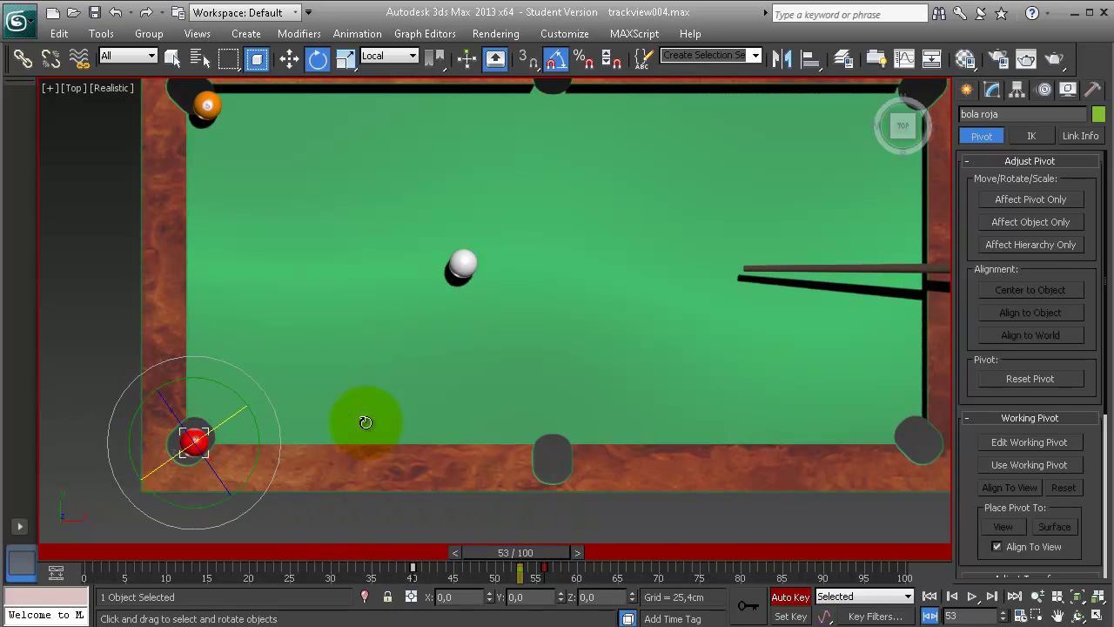
- Key the orange ball's -325° spin at frame 55, moving its start key to frame 22
left_click(208, 107)
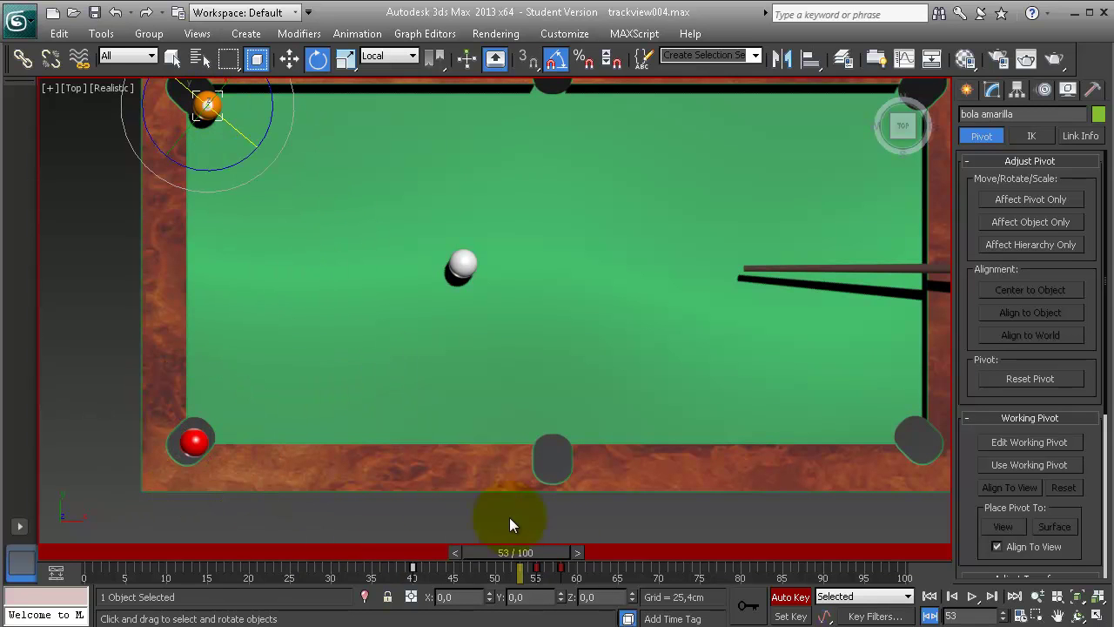
left_click_drag(498, 550, 549, 552)
key("e")
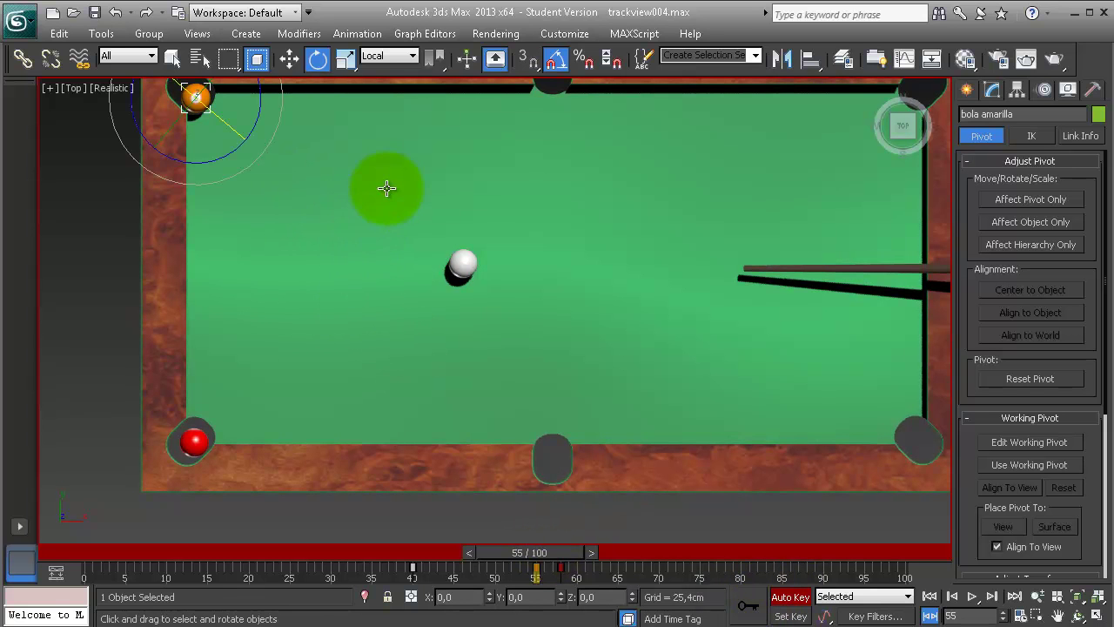
middle_click_drag(386, 187, 382, 263)
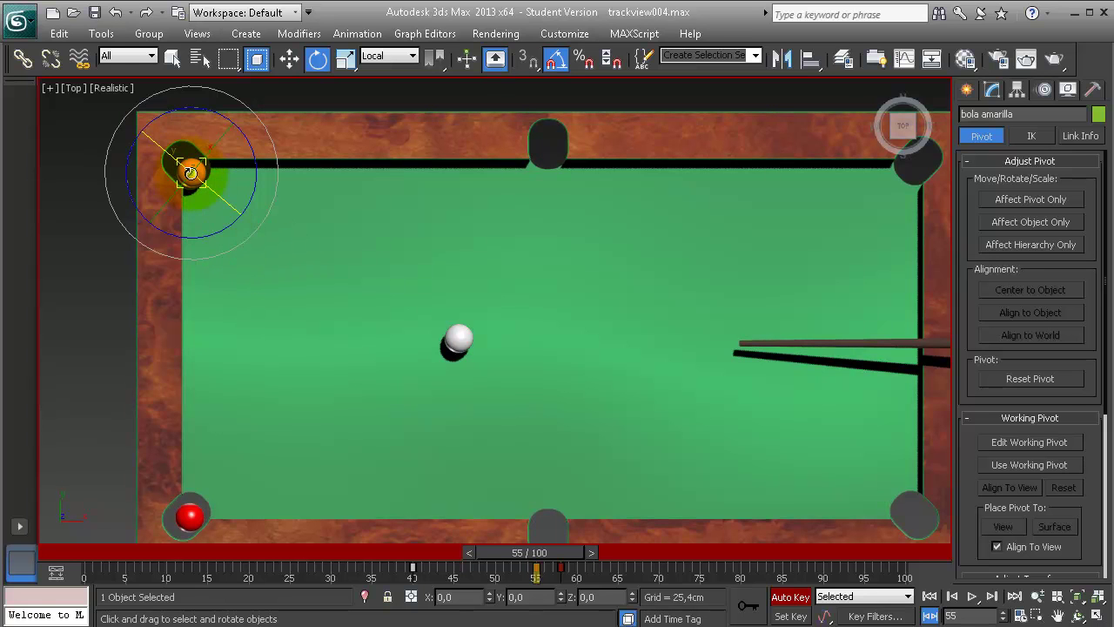
left_click_drag(228, 201, 91, 88)
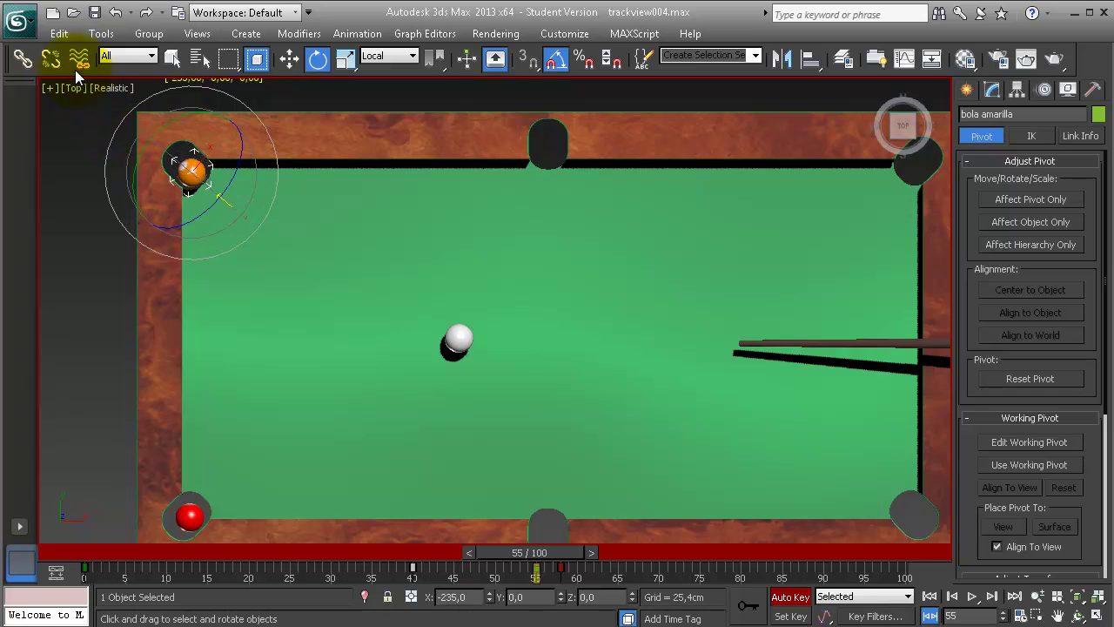
left_click_drag(91, 88, 11, 614)
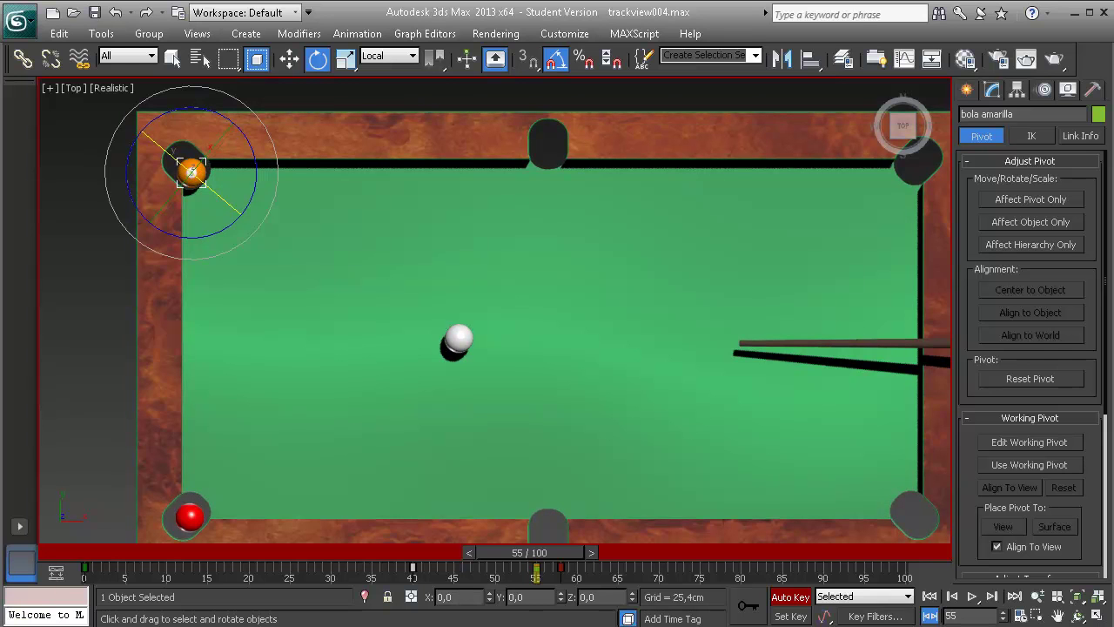
left_click_drag(87, 572, 413, 577)
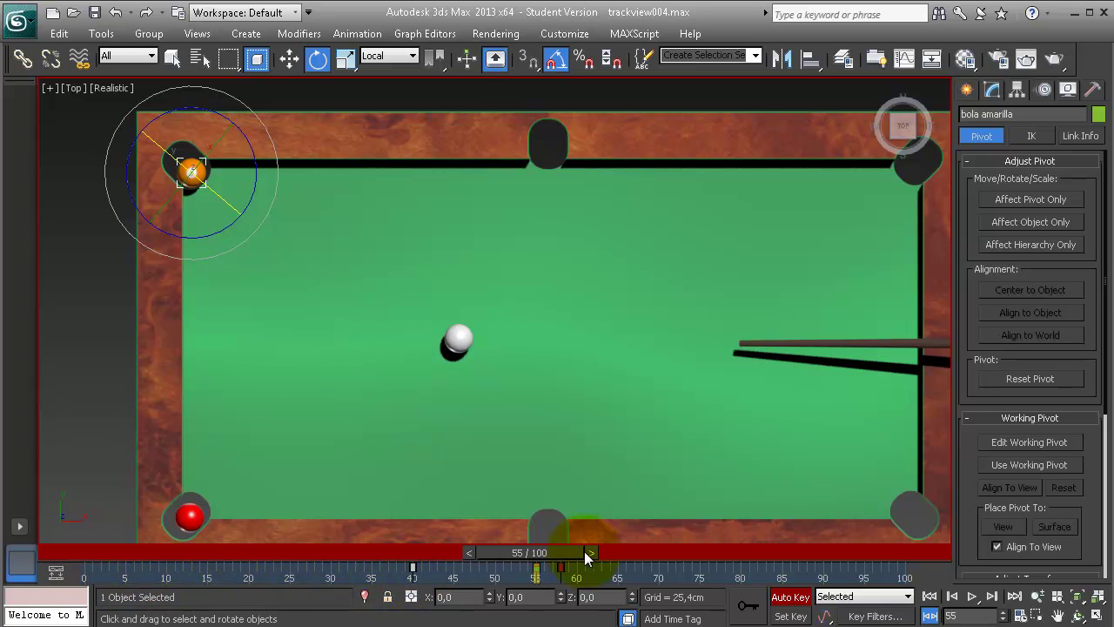
mouse_move(584, 551)
left_mouse_down()
mouse_move(387, 560)
mouse_move(599, 549)
mouse_move(148, 561)
left_mouse_up()
key("e")
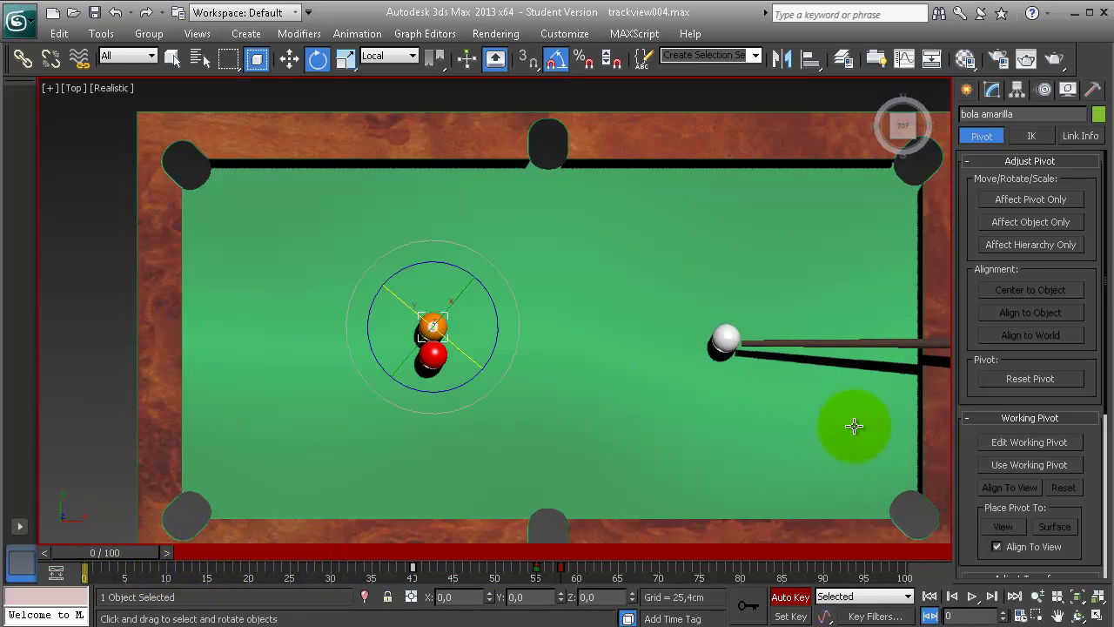